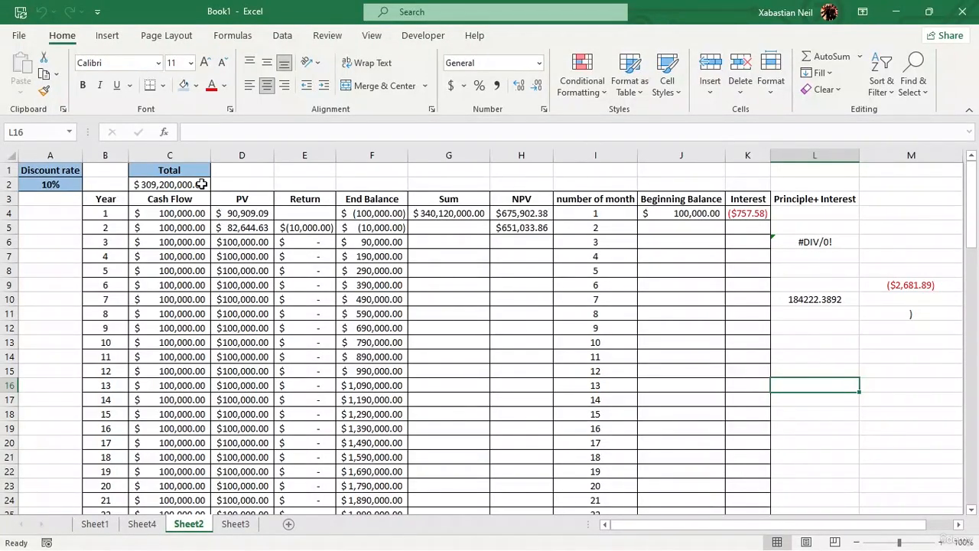
Look through the Sheet2 table down to its last rows and return to the header rows.
scroll(236, 437, "down", 20)
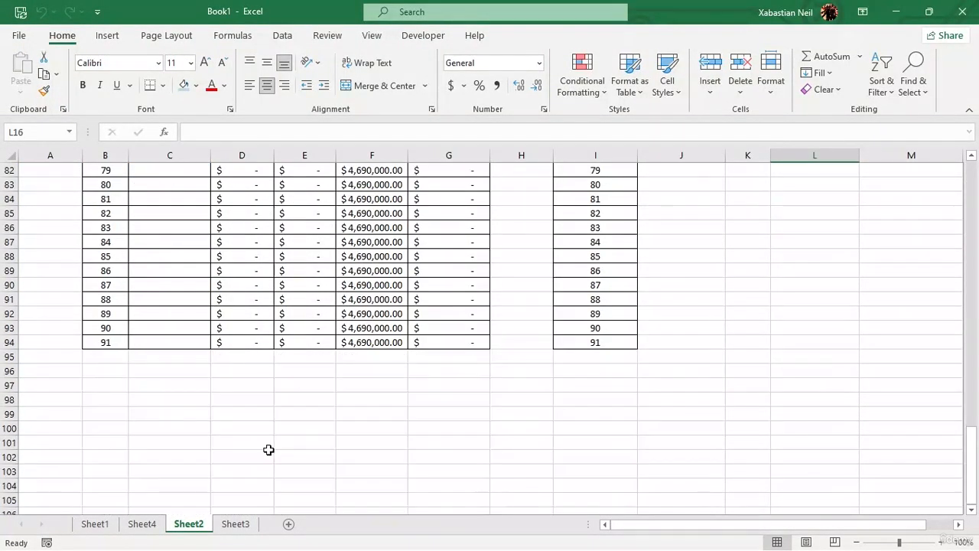
scroll(268, 450, "up", 20)
scroll(272, 405, "down", 18)
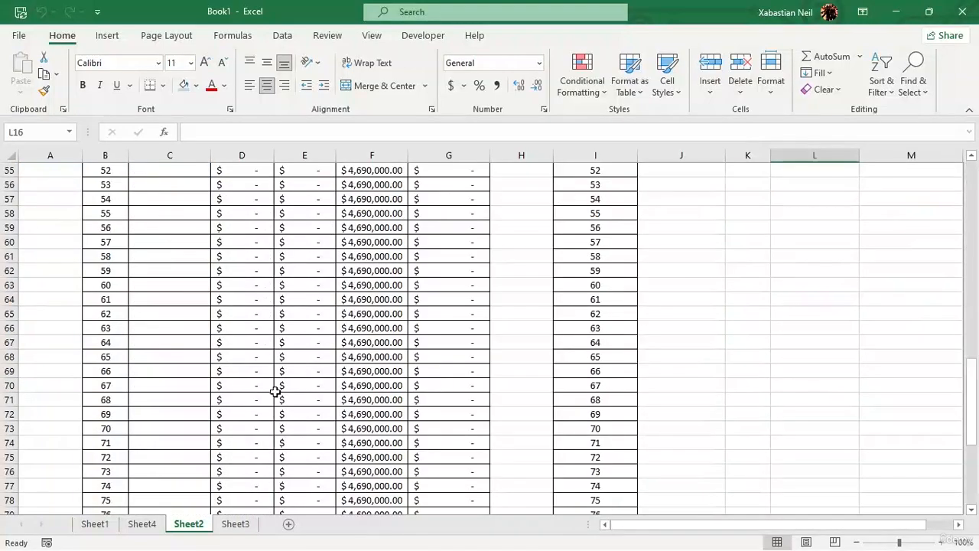
scroll(277, 389, "up", 15)
scroll(293, 337, "down", 7)
left_click_drag(973, 327, 972, 172)
key("Down")
Starting at the Cash Flow header, jump between the column's last filled cell and the worksheet's last row.
left_click(190, 197)
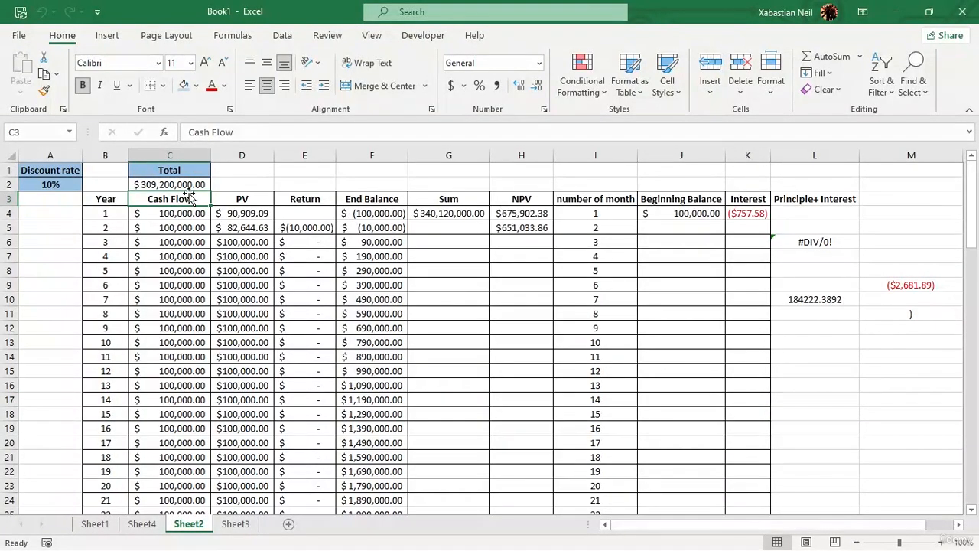
key("ctrl+Down")
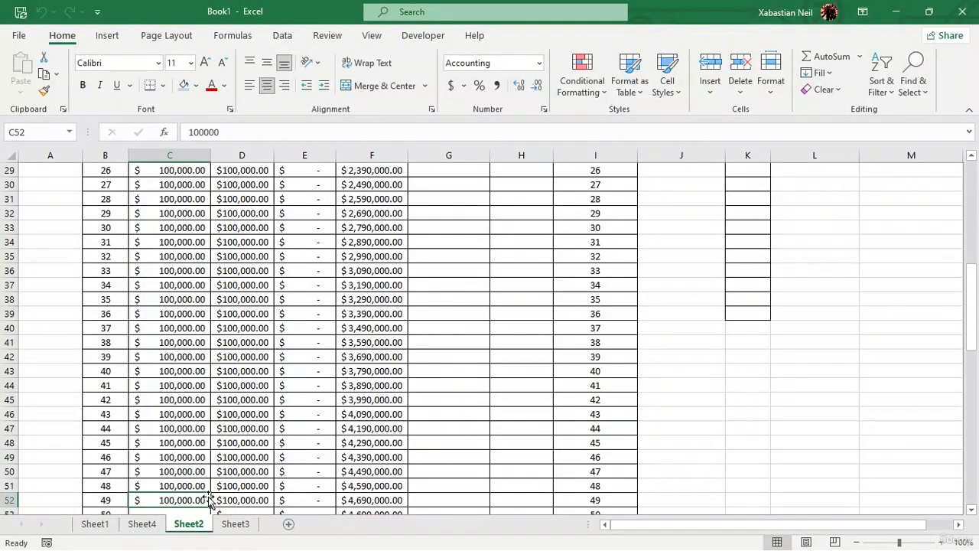
key("ctrl+Down")
key("ctrl+Up")
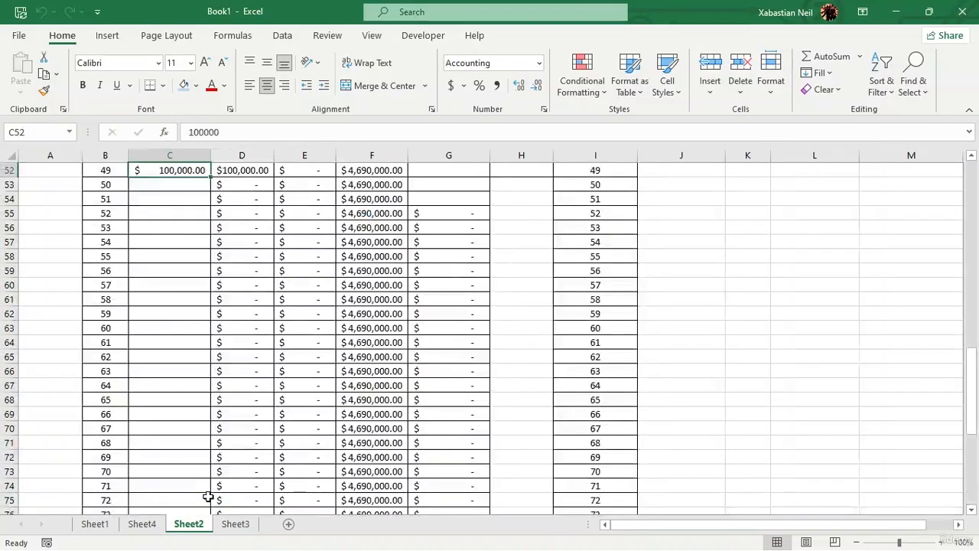
key("ctrl+Down")
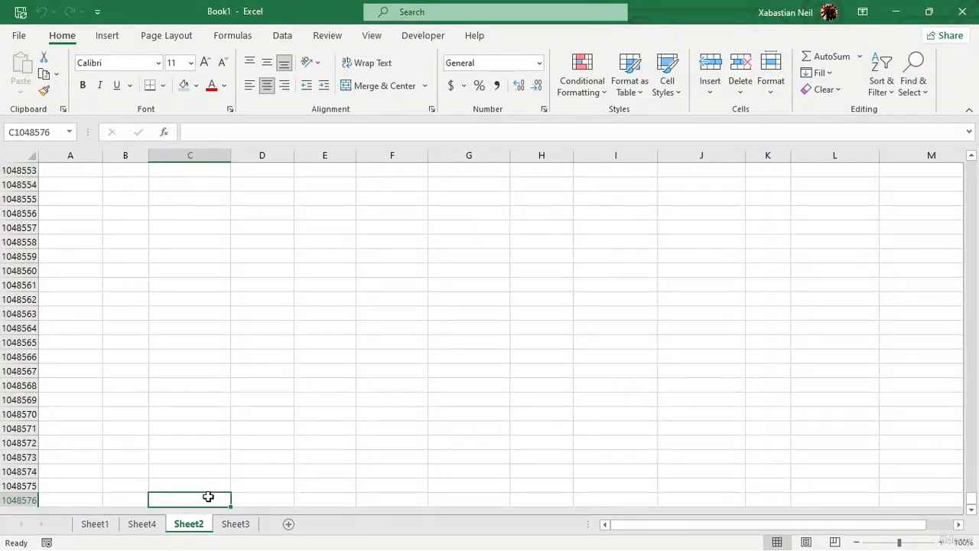
key("ctrl+Up")
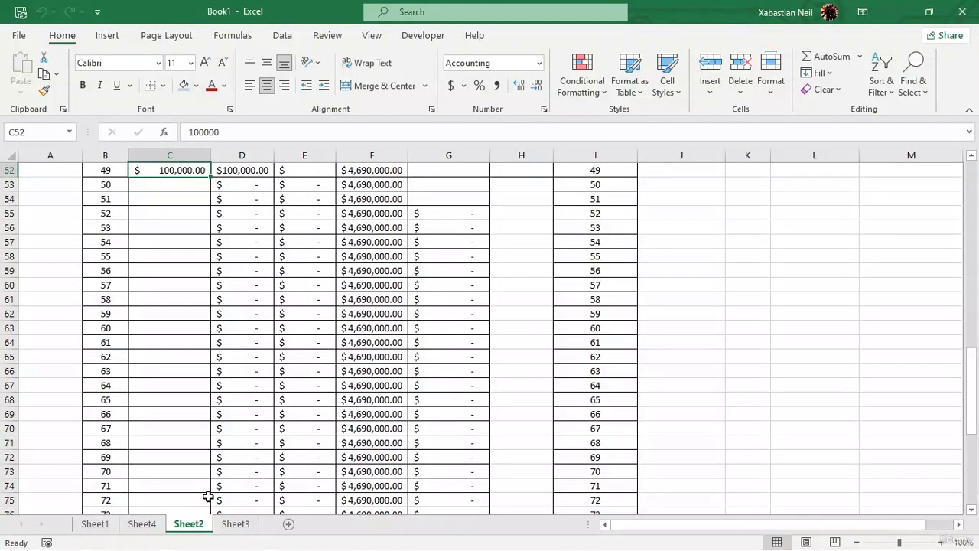
key("ctrl+Down")
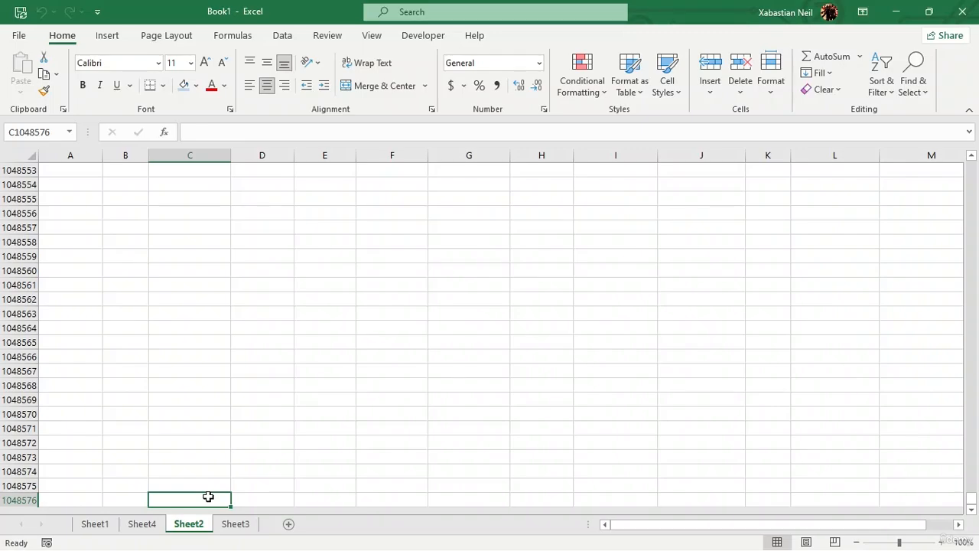
key("ctrl+Up")
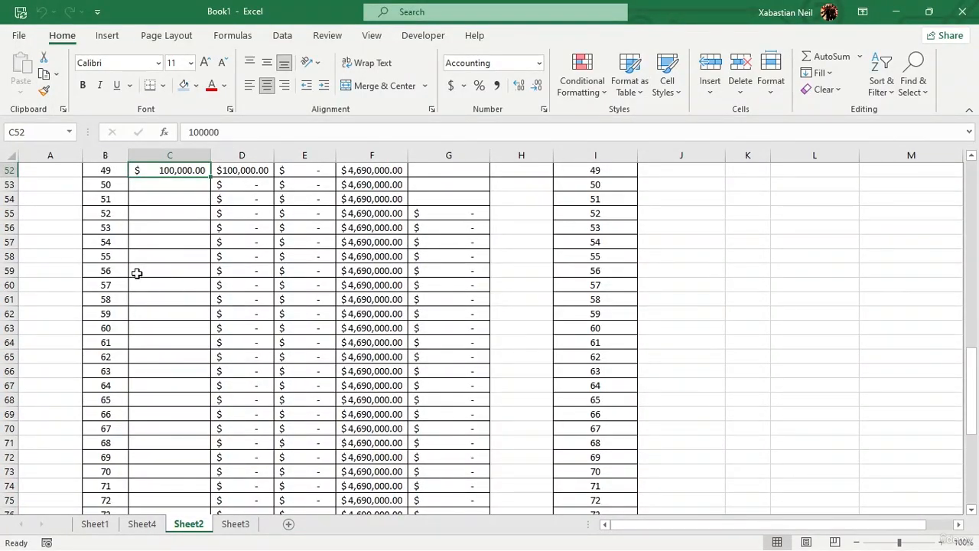
scroll(160, 225, "up", 17)
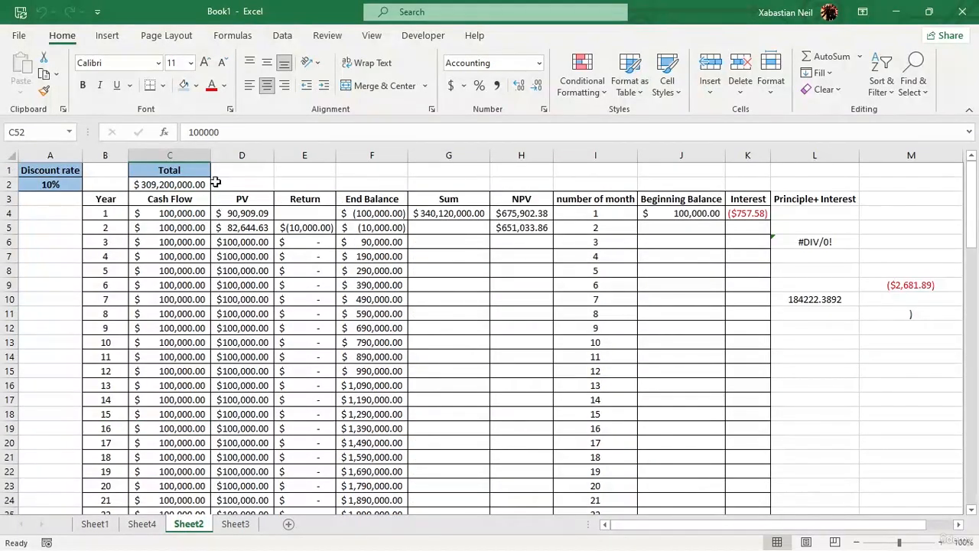
Jump from the Total heading in column C to the last Cash Flow entry and review the rows above it.
left_click(169, 174)
key("ctrl+Down")
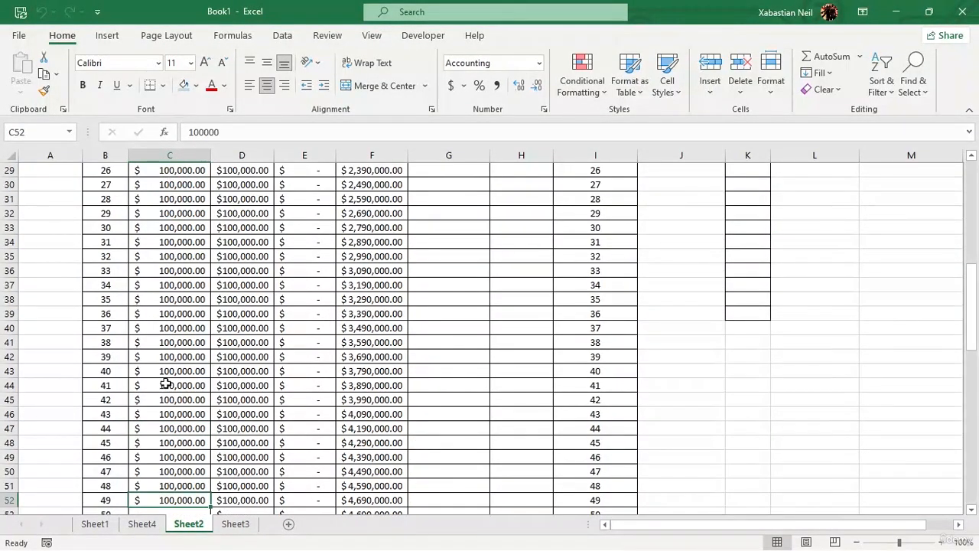
scroll(176, 368, "down", 4)
scroll(321, 283, "up", 6)
scroll(383, 242, "up", 7)
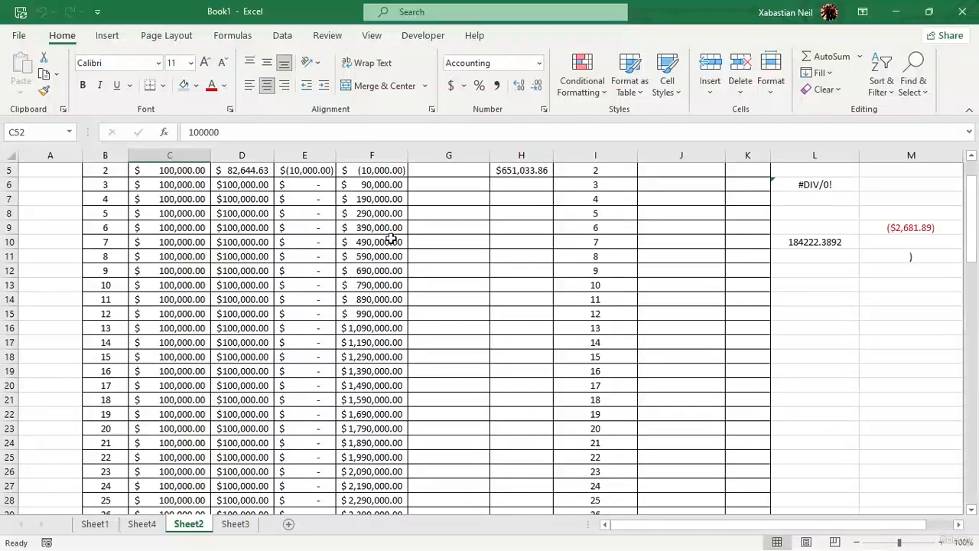
Jump to the last filled cell of the End Balance column and return to the start of the table.
left_click(397, 197)
key("ctrl+Down")
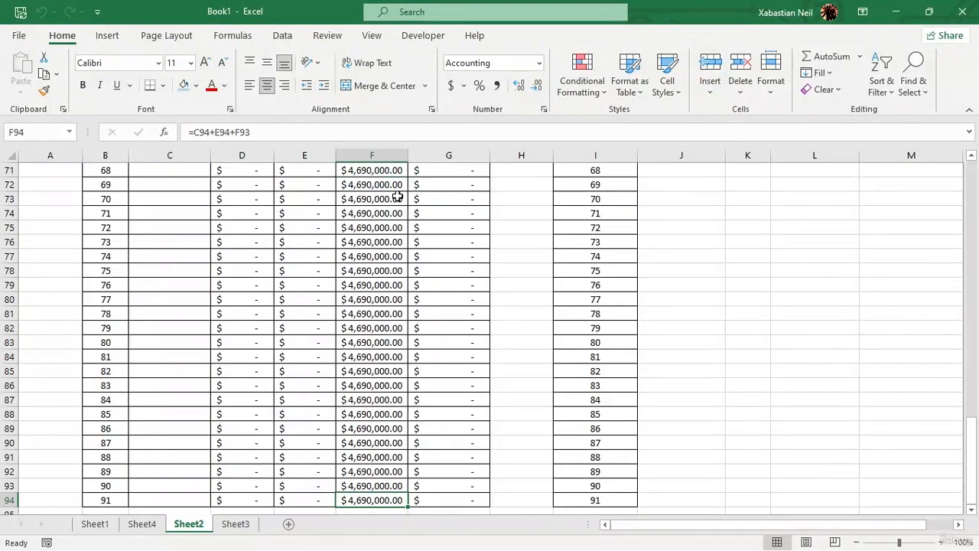
scroll(408, 433, "down", 5)
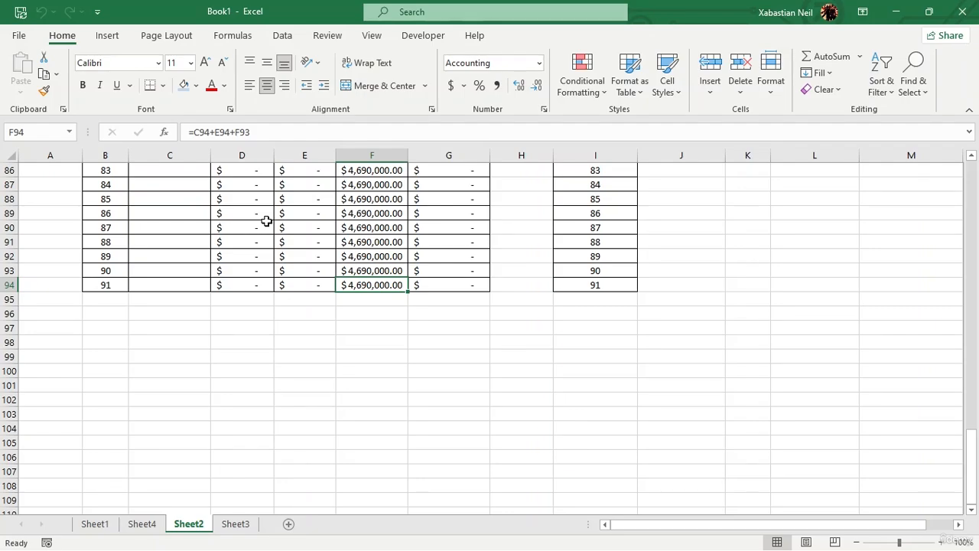
scroll(511, 262, "up", 14)
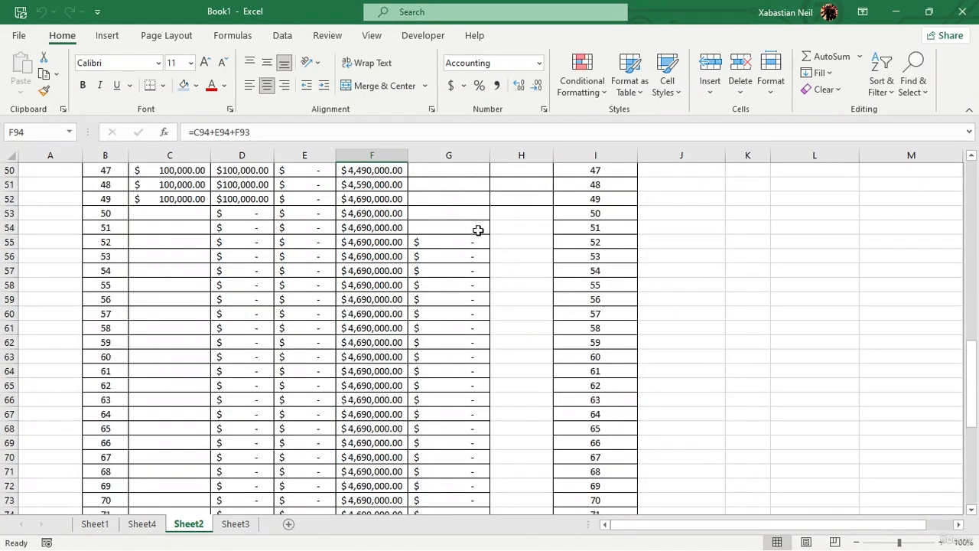
scroll(477, 230, "up", 14)
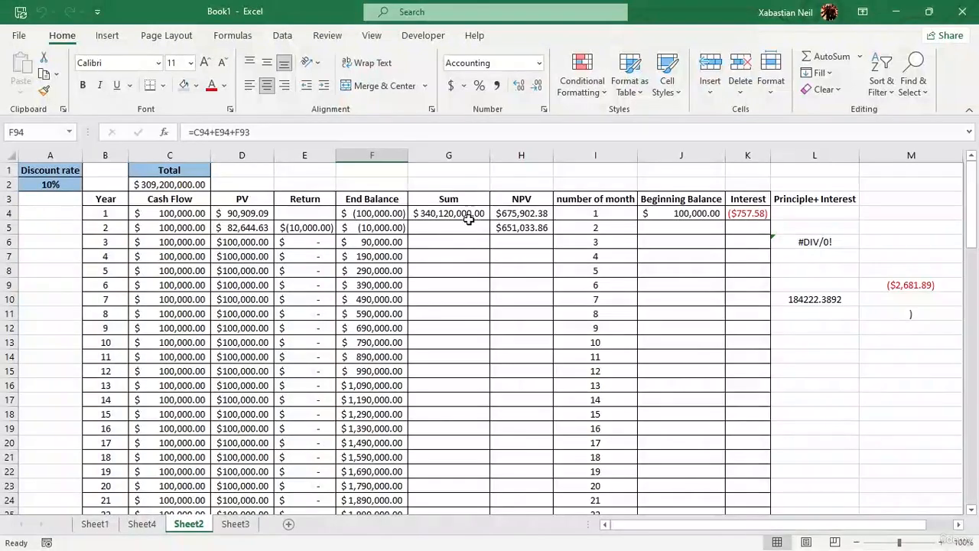
Jump from cell G4 through the Sum column's filled blocks to its last entry in row 94.
left_click(465, 213)
scroll(465, 214, "down", 10)
scroll(533, 194, "down", 3)
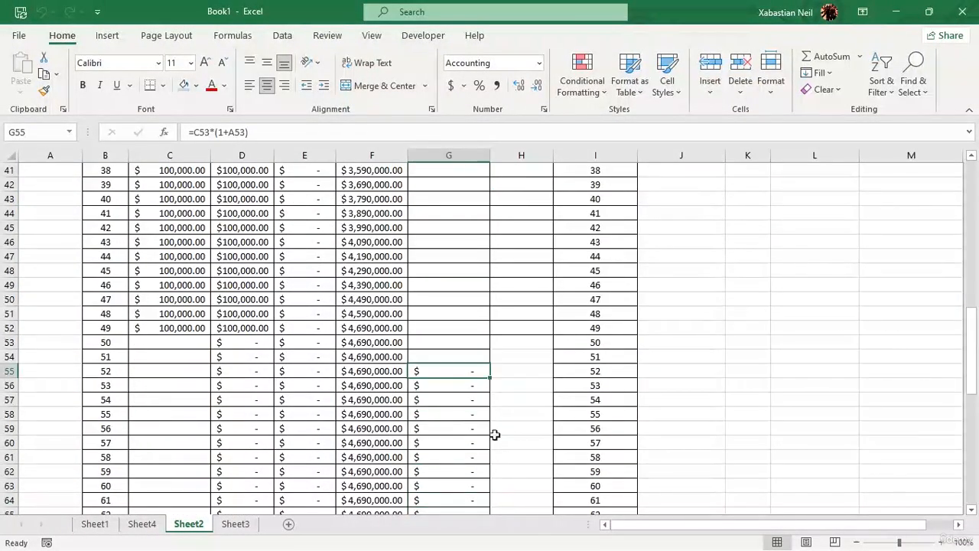
left_click(466, 371)
key("ctrl+Down")
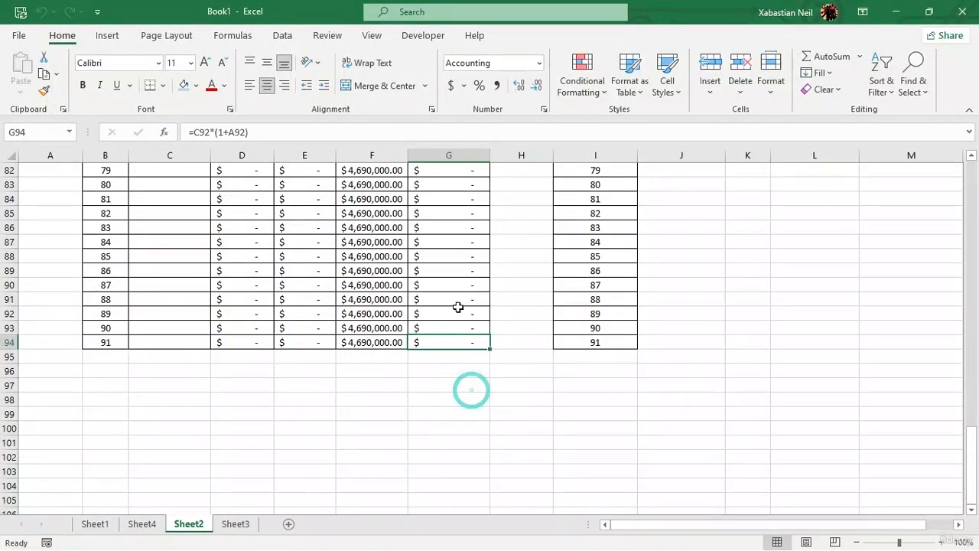
Clear cell G87 in the Sum column and go to the cell below it.
left_click(468, 243)
key("Delete")
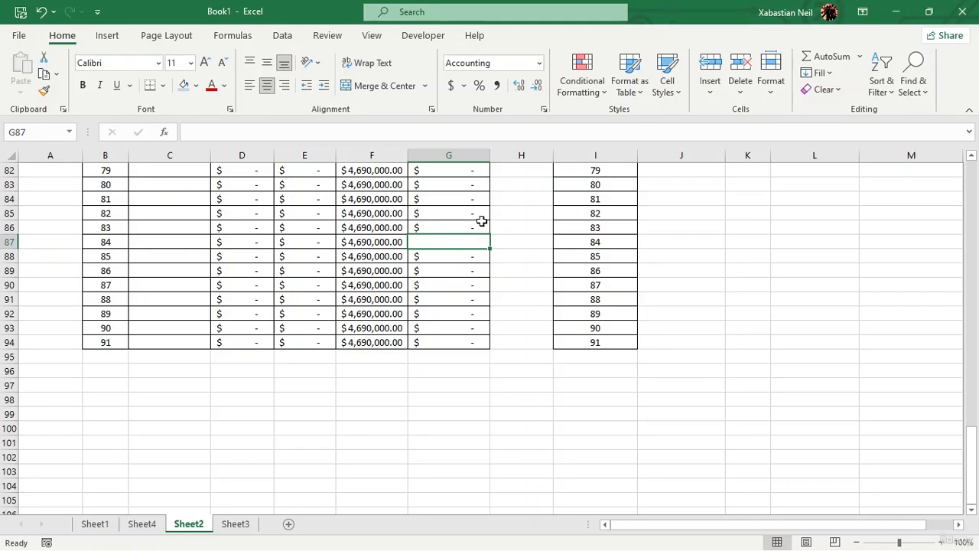
left_click(481, 224)
key("Down")
key("Down")
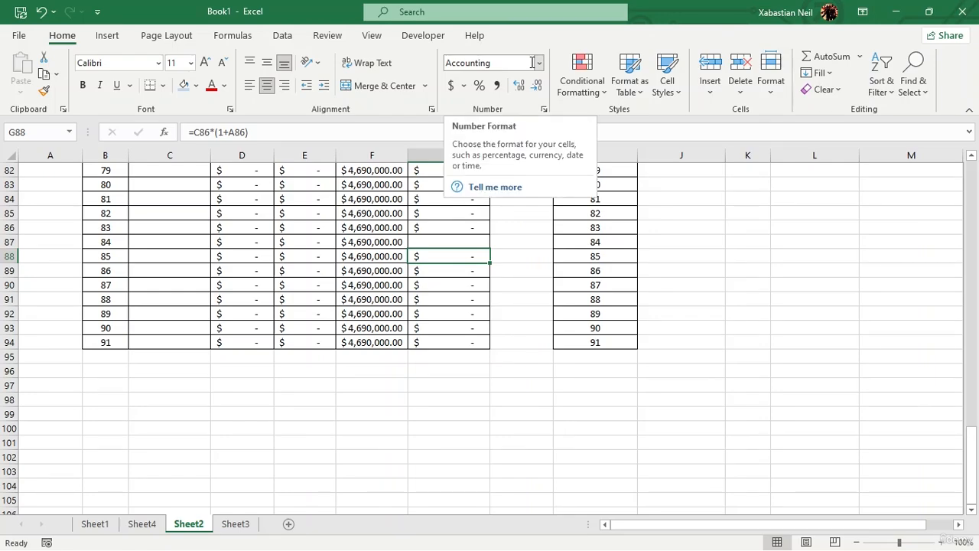
Move along row 88 from the Sum column to the PV column and jump to the PV column's first and last filled cells.
key("Left")
key("Left")
key("Left")
key("Right")
key("Right")
key("Right")
key("Right")
key("Right")
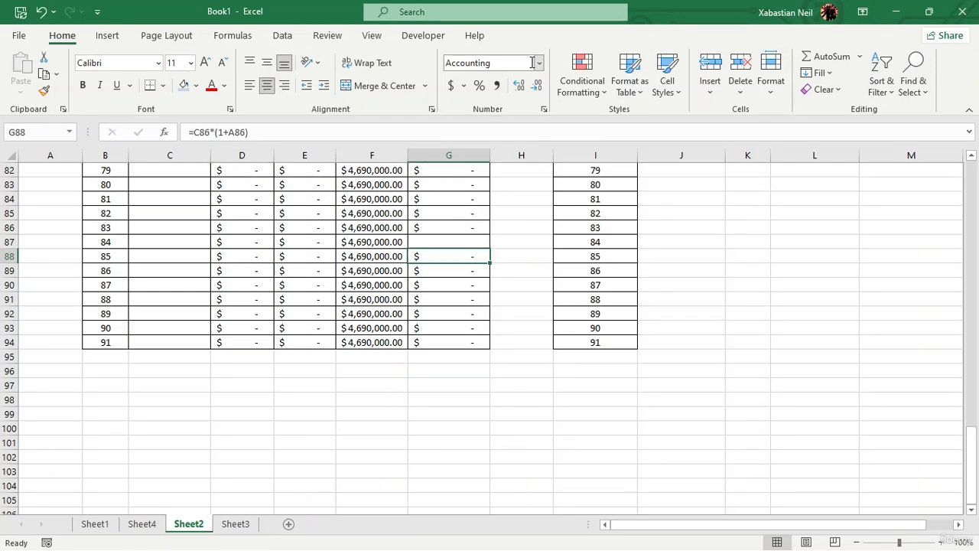
key("Left")
key("Left")
key("Left")
key("Left")
key("Left")
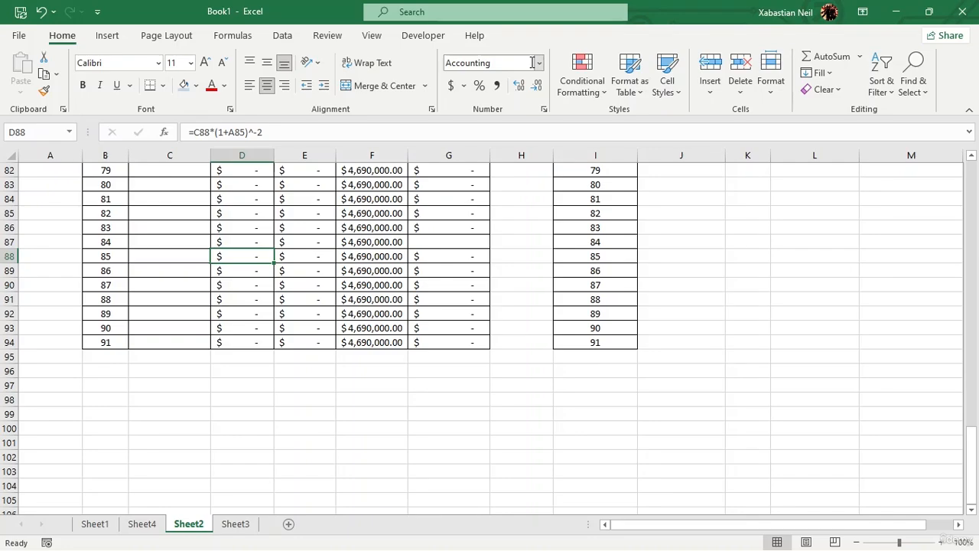
key("ctrl+Up")
key("ctrl+Down")
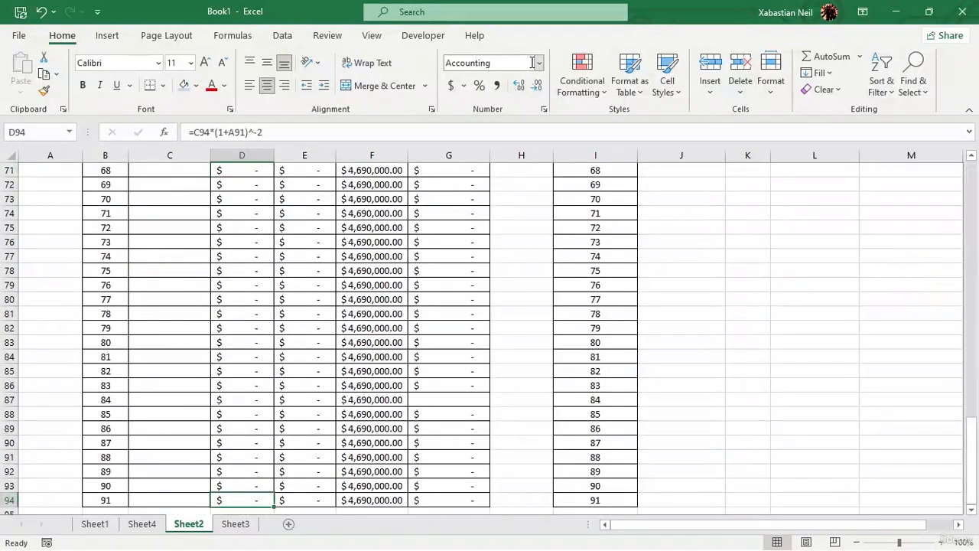
Move across row 94 from the PV column to the Sum column.
key("Left")
key("Left")
key("Right")
key("Right")
key("Right")
key("Right")
key("Right")
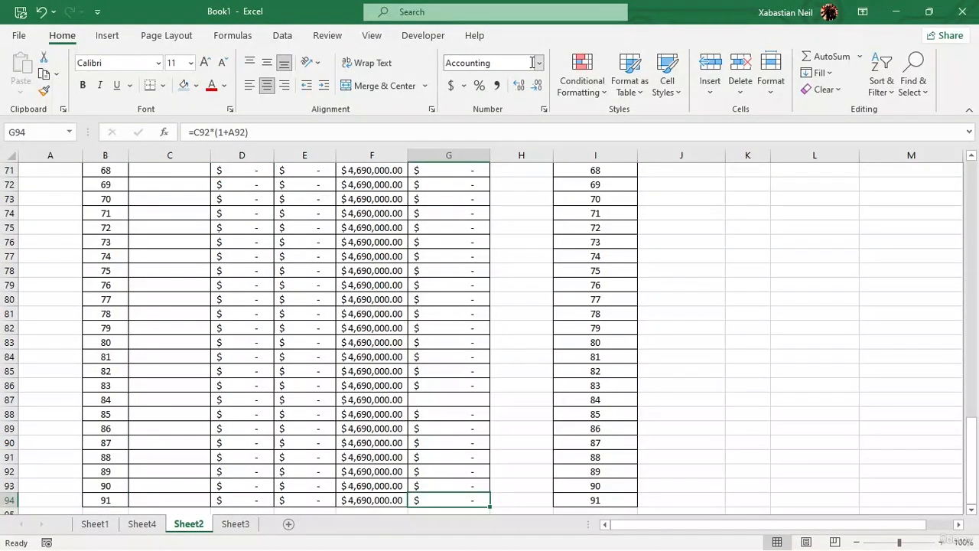
Return to the table's header rows and select columns B, C and D one after another.
scroll(371, 285, "up", 12)
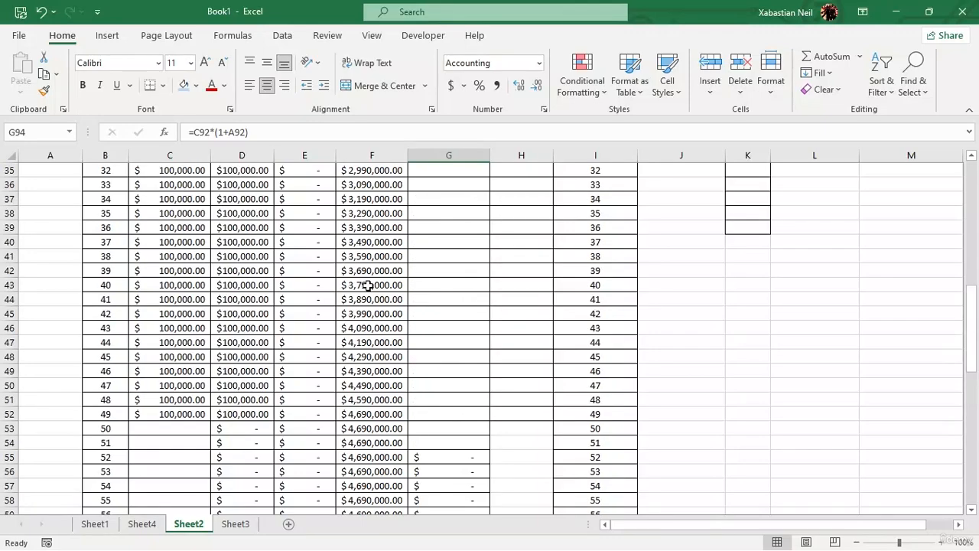
scroll(371, 285, "up", 11)
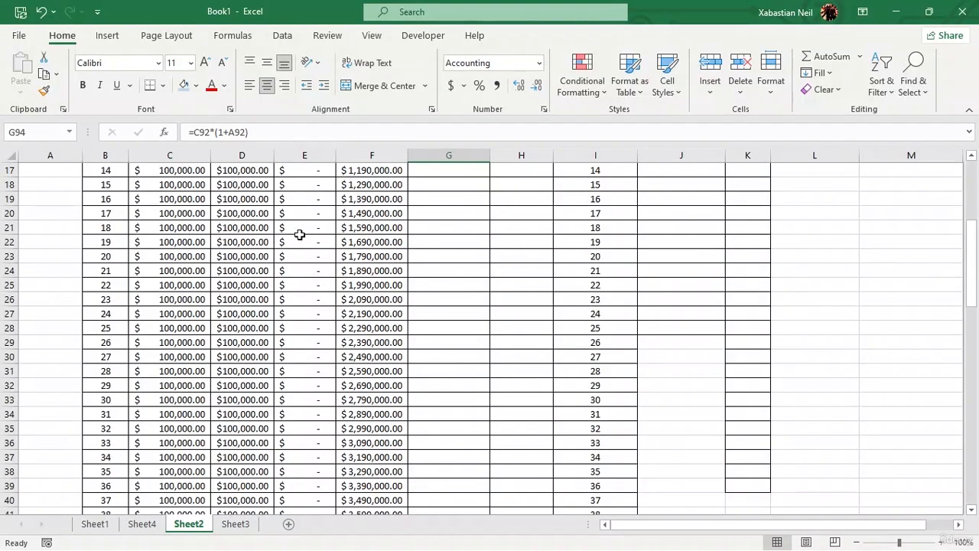
left_click(107, 155)
left_click(164, 155)
left_click(252, 155)
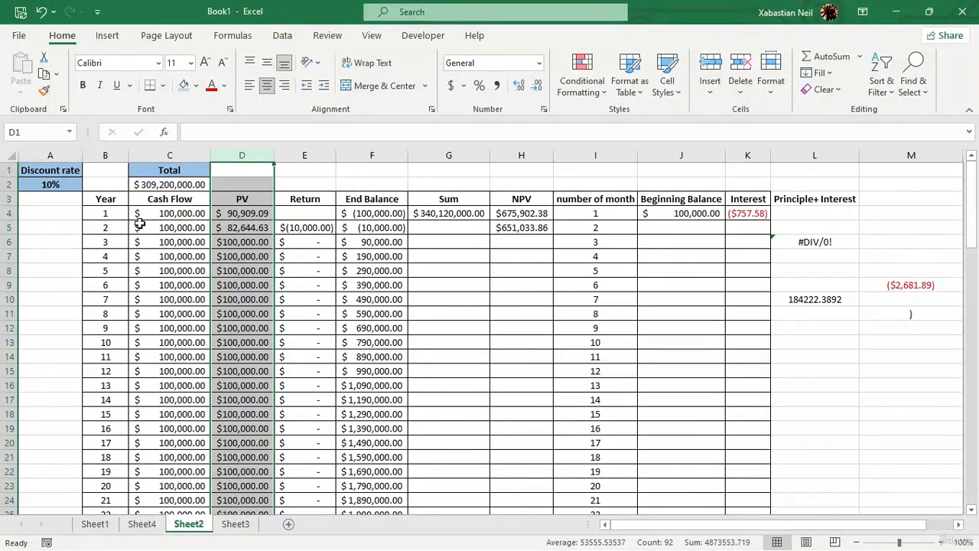
Select the range B4:H12 across the Year to NPV columns, and release it by selecting cell A7.
left_click(99, 217)
left_click_drag(100, 220, 510, 323)
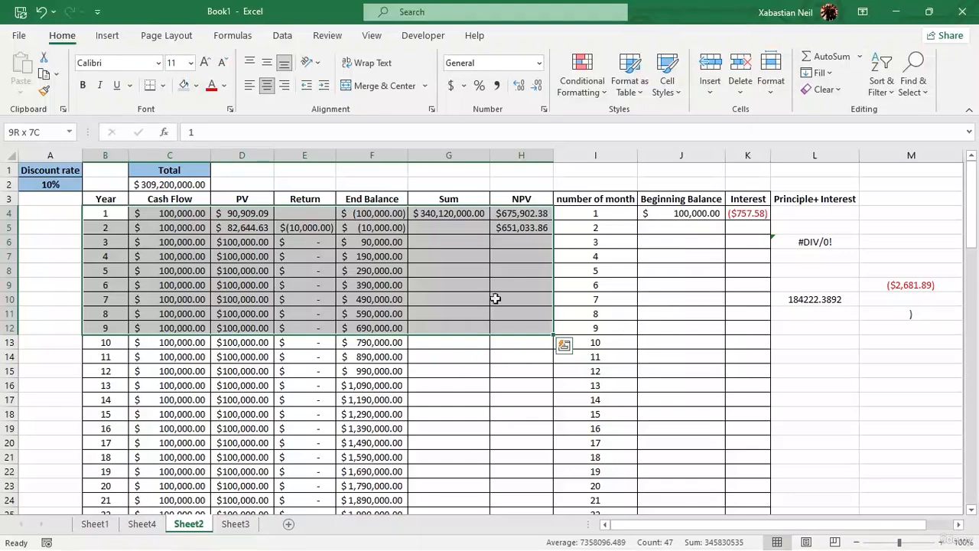
left_click(44, 260)
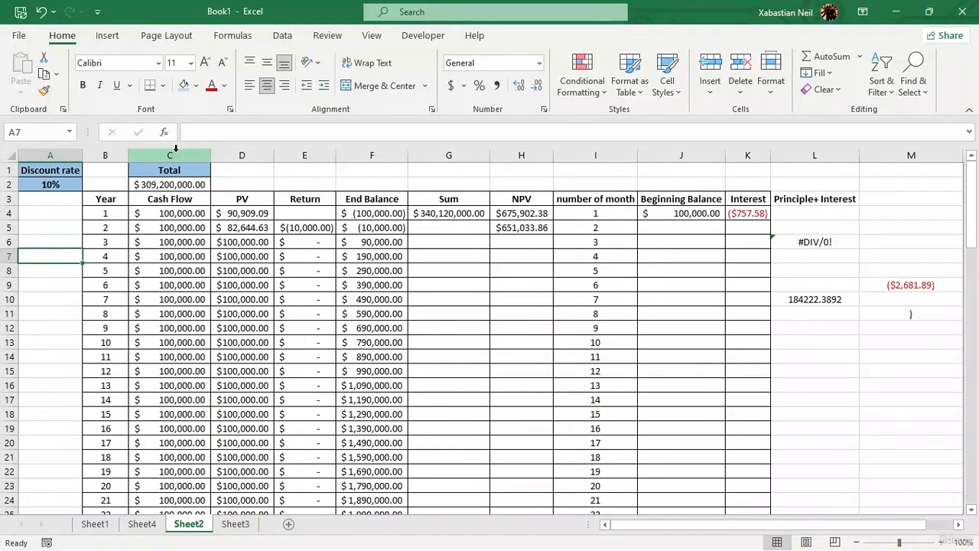
Select the adjacent columns C through F from Cash Flow to End Balance, and release the selection at cell B1.
left_click(196, 199)
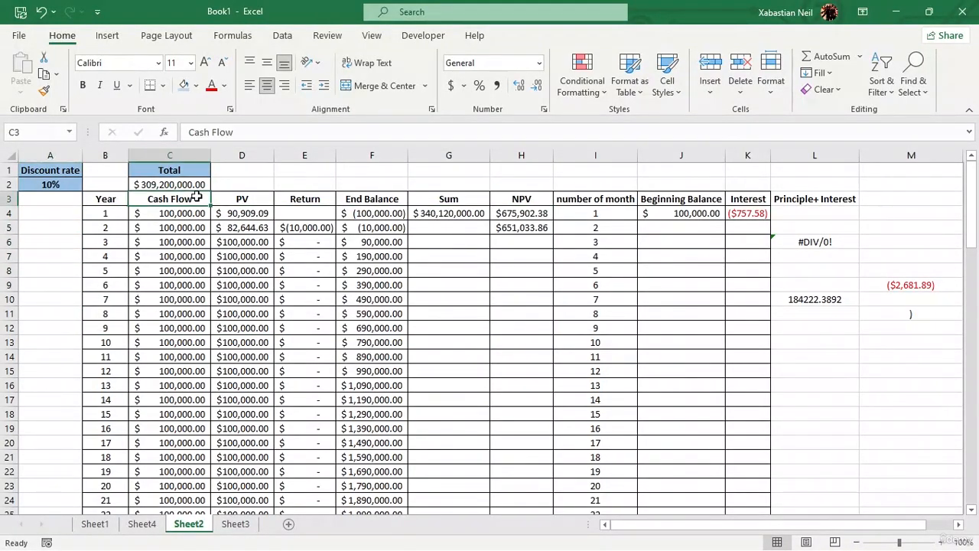
left_click(196, 156)
left_click_drag(196, 156, 382, 153)
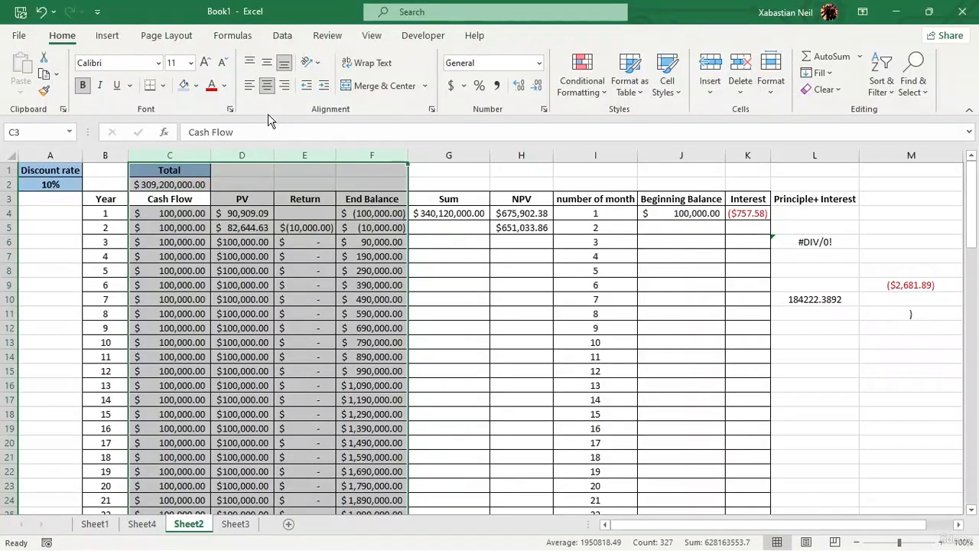
left_click(92, 170)
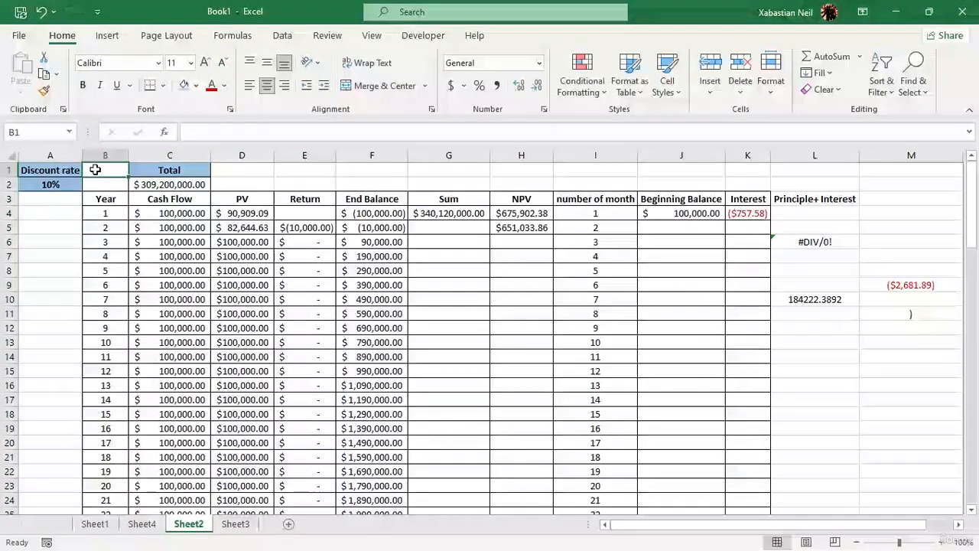
Inspect the Total formula in C2, select the non-adjacent columns C and F together, and release them by selecting cell D6.
left_click(180, 183)
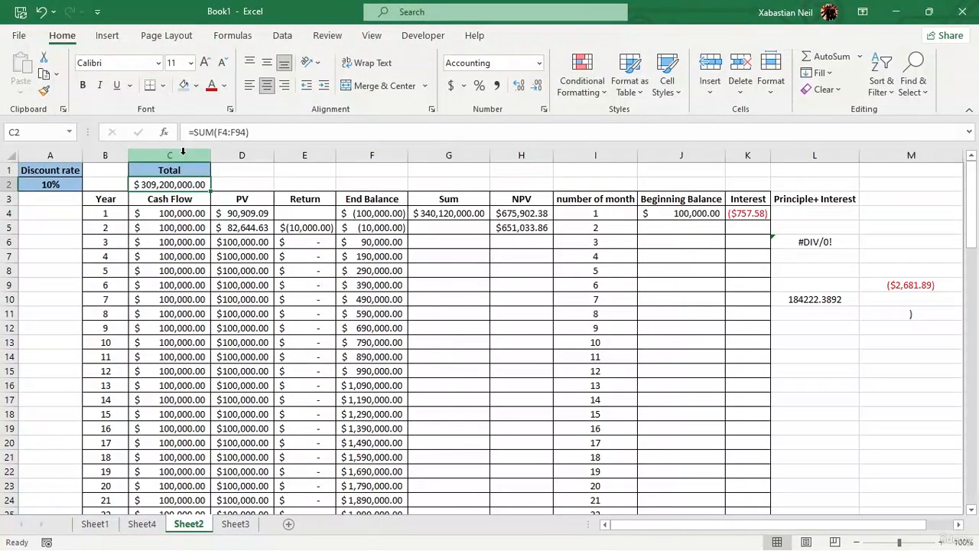
left_click(183, 153)
left_click(375, 155, "ctrl")
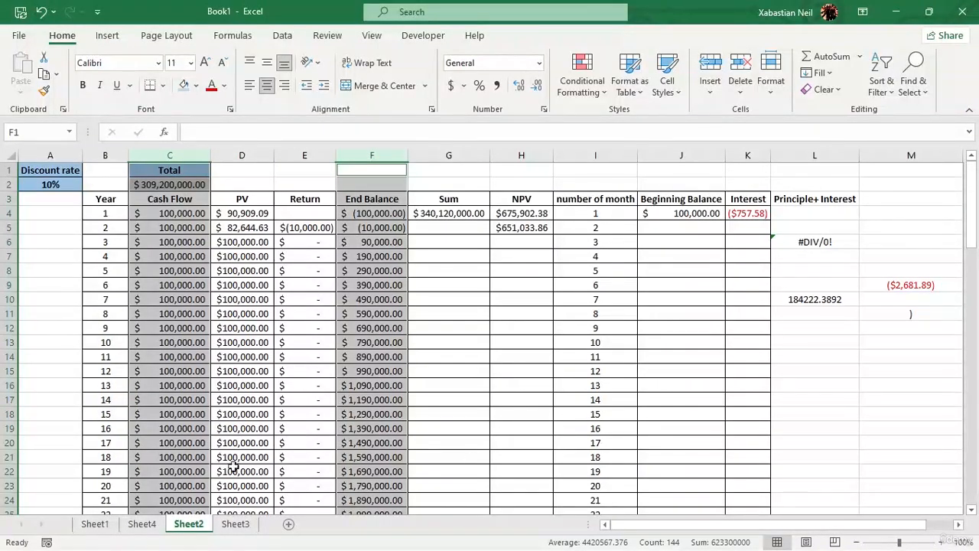
left_click(295, 315)
left_click(250, 239)
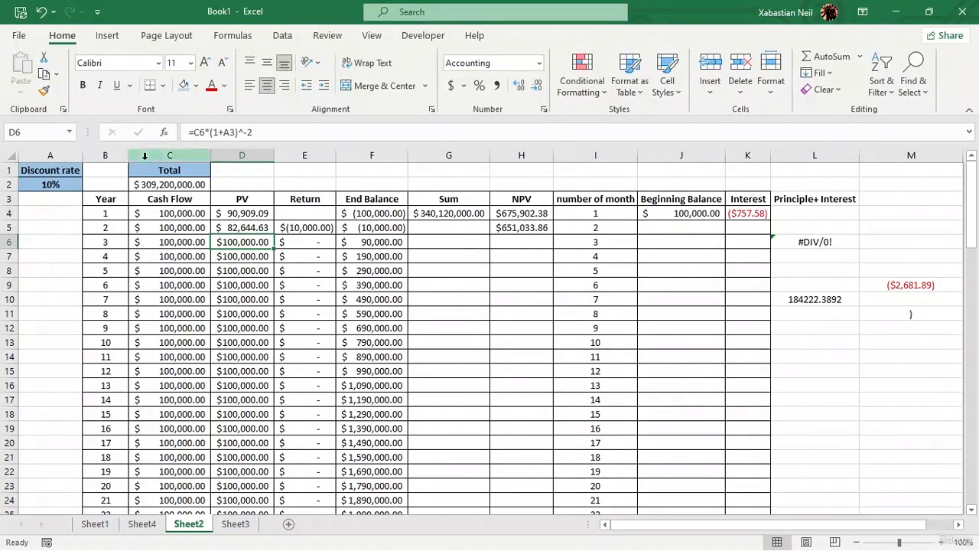
Select the Year column from its header in B3 down to its last entry, and release the selection at C10.
left_click(110, 201)
key("ctrl+shift+Down")
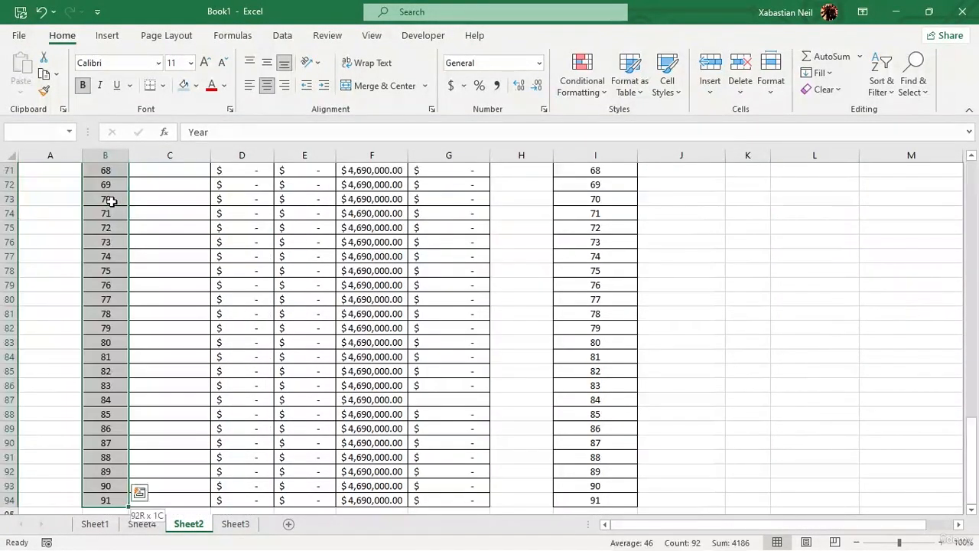
scroll(105, 389, "up", 19)
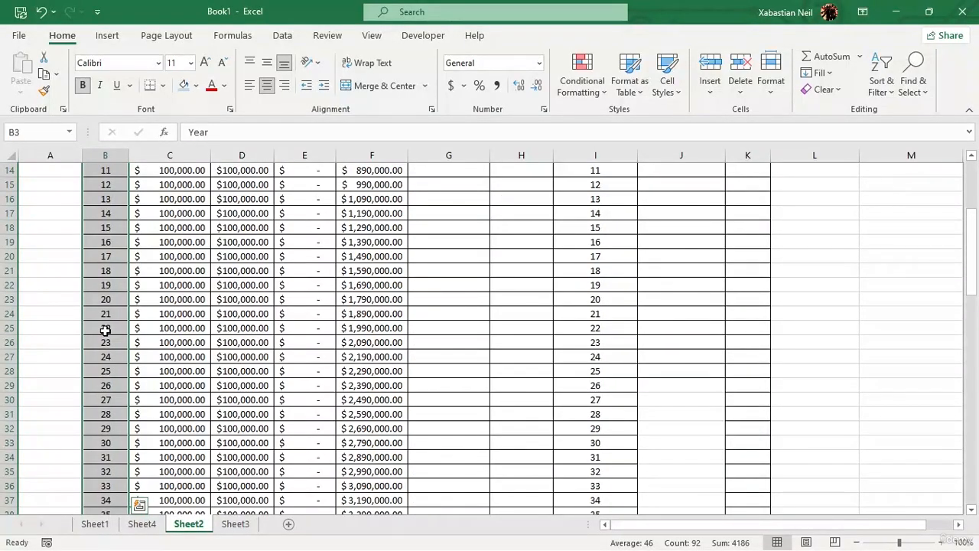
scroll(105, 329, "up", 5)
left_click(159, 298)
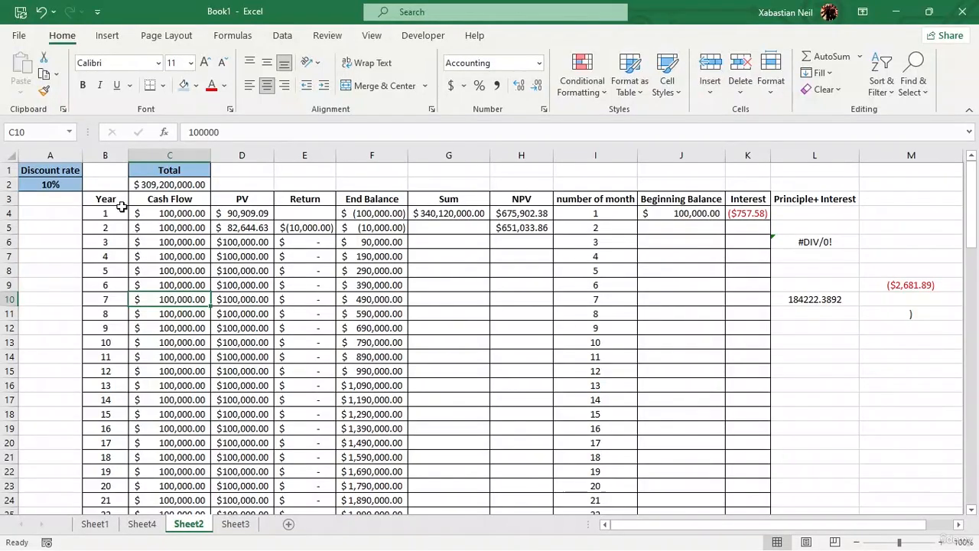
Select the sheet's entire data region starting from the Year header, and release the selection at cell B4.
left_click(122, 200, "ctrl")
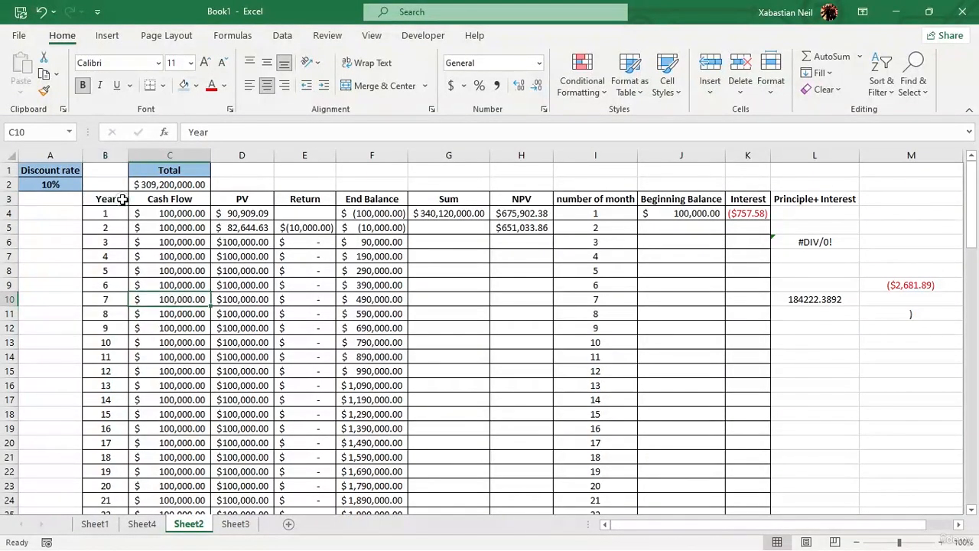
key("ctrl+a")
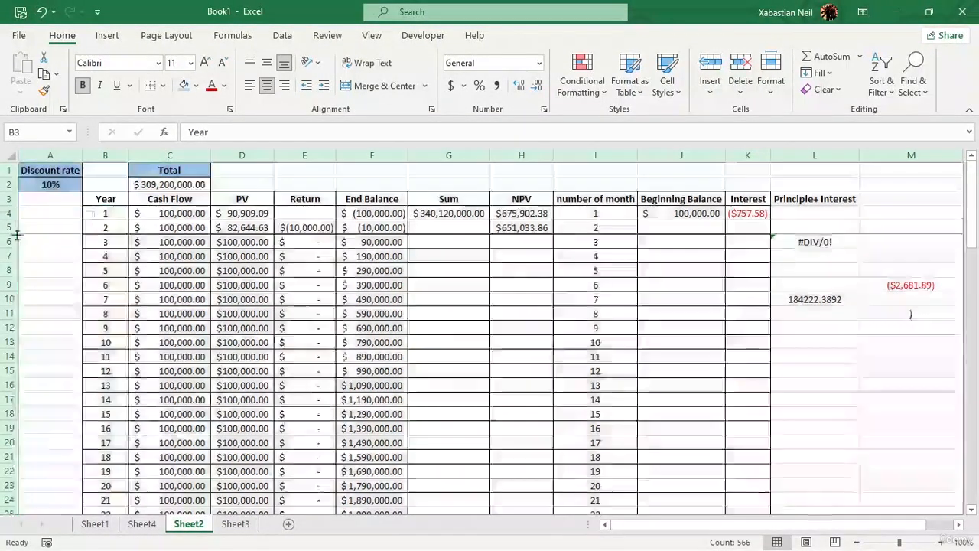
left_click(102, 200)
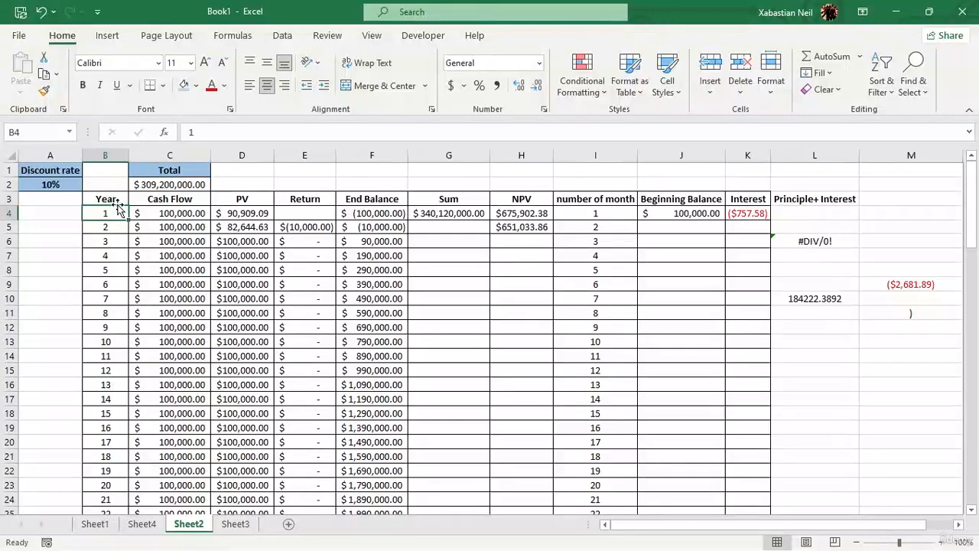
type("A")
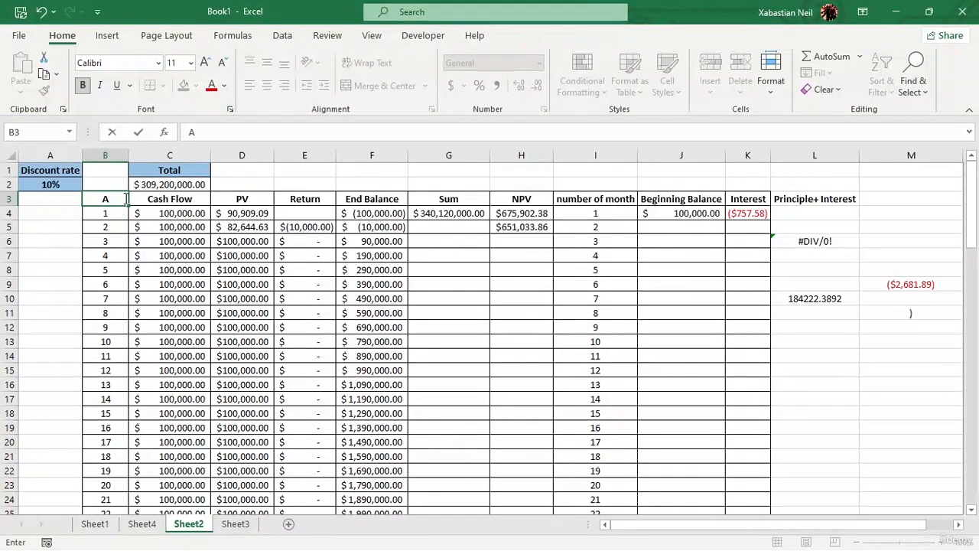
left_click(41, 12)
left_click(117, 269)
Replace the Year header in cell B3 with "A" and move to cell A4.
left_click(88, 199)
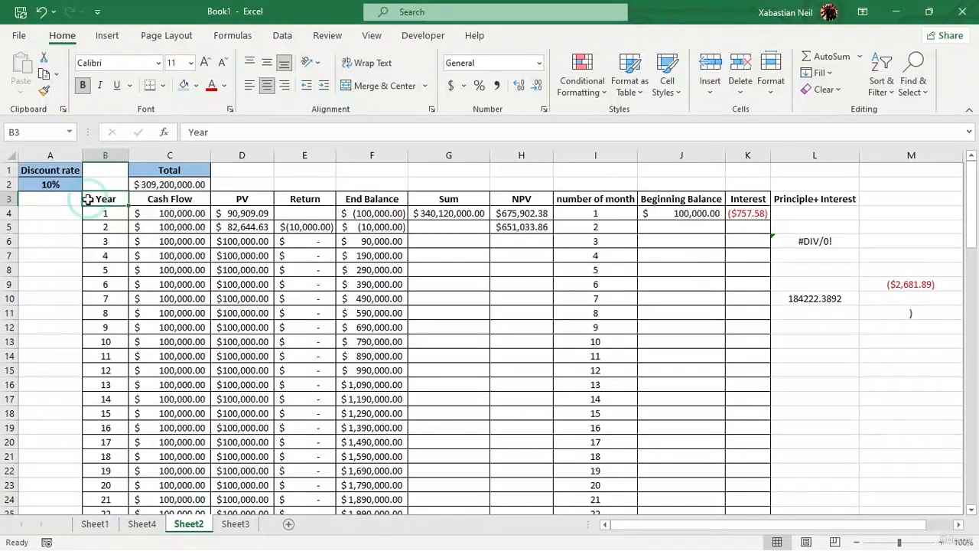
type("A")
left_click(72, 207)
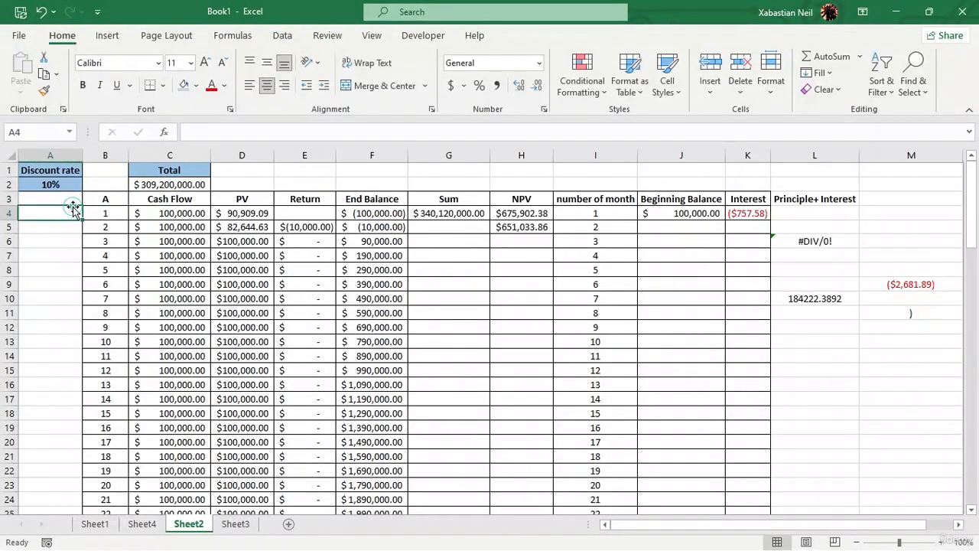
Select the entire data region from B3, inspect the selection down through the last rows, and release it by selecting D16:E16.
left_click(105, 202)
key("ctrl+a")
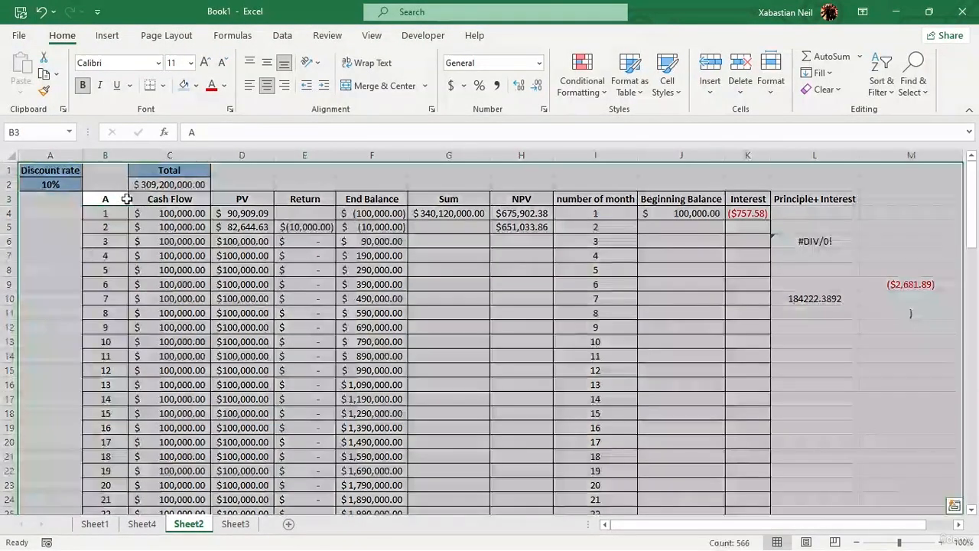
scroll(300, 215, "down", 20)
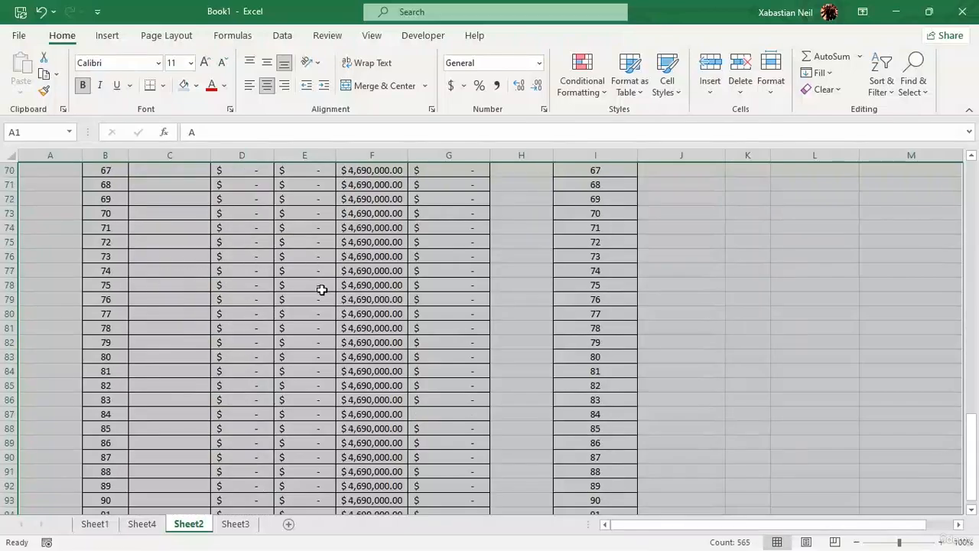
scroll(321, 290, "up", 5)
scroll(321, 289, "up", 20)
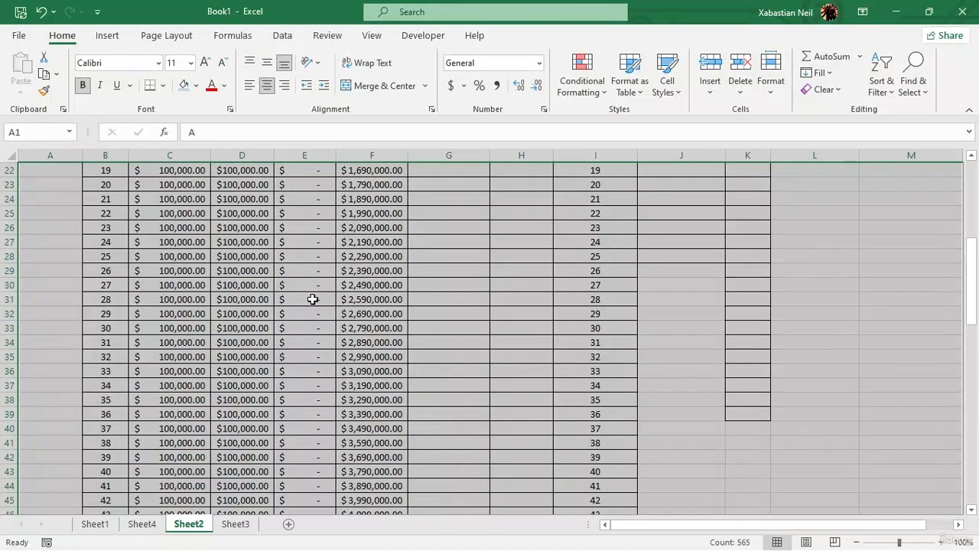
left_click_drag(271, 385, 275, 384)
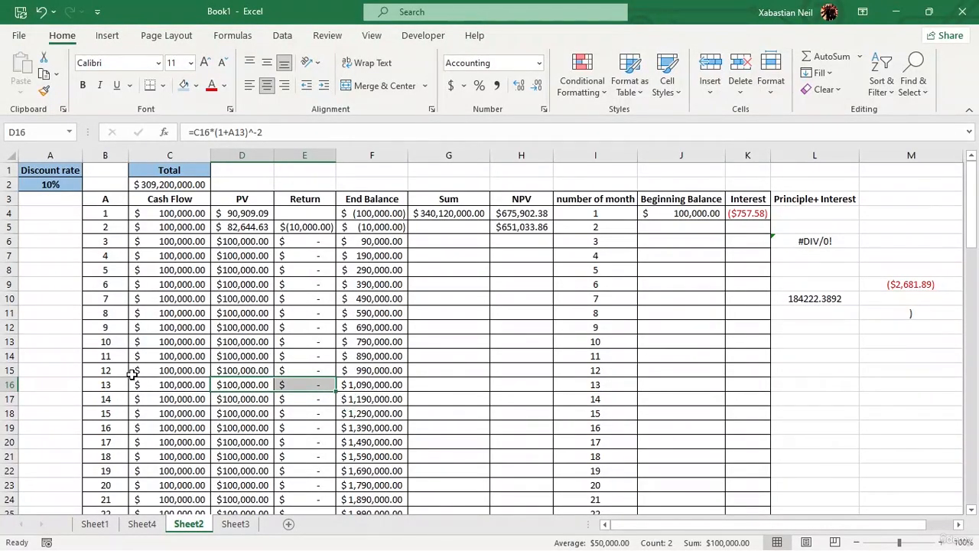
left_click(19, 37)
left_click(19, 41)
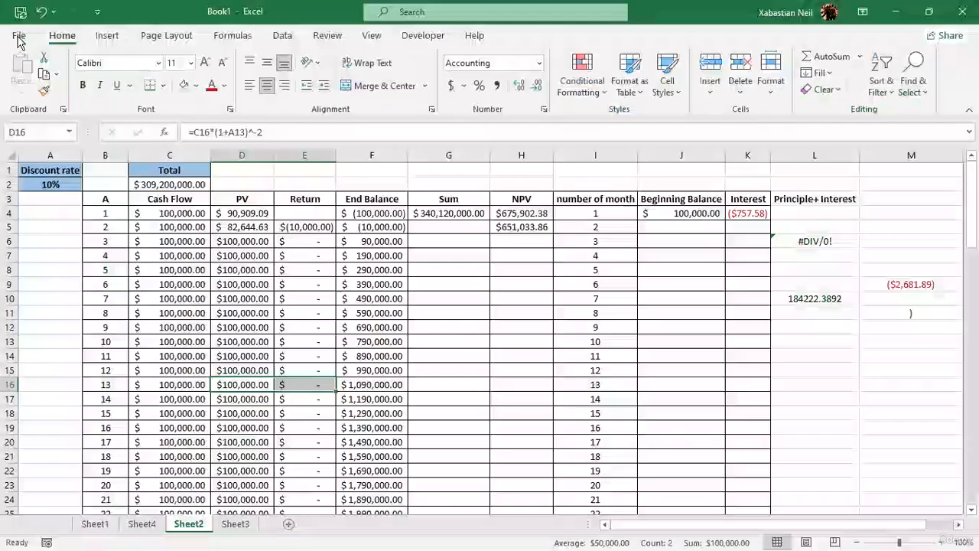
left_click(107, 35)
left_click(167, 36)
left_click(232, 36)
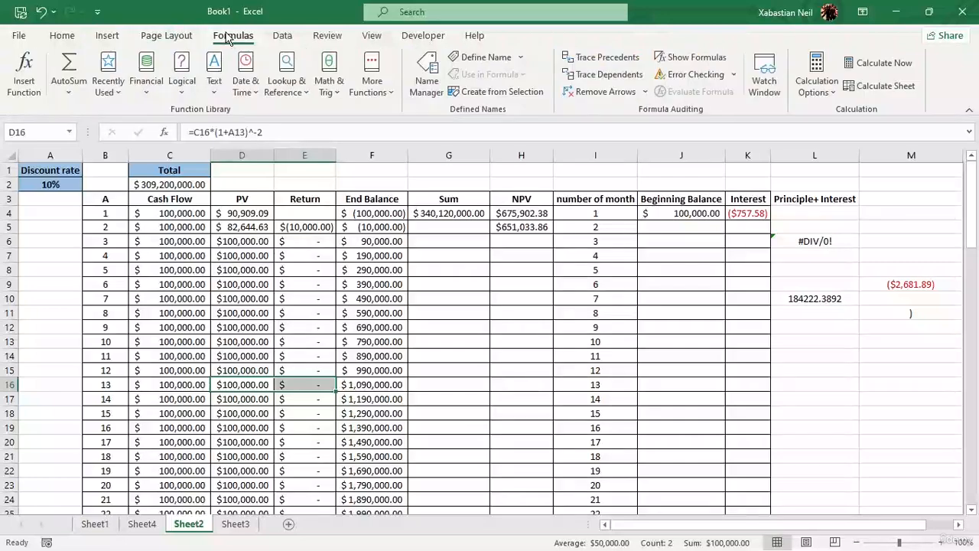
left_click(282, 35)
left_click(370, 35)
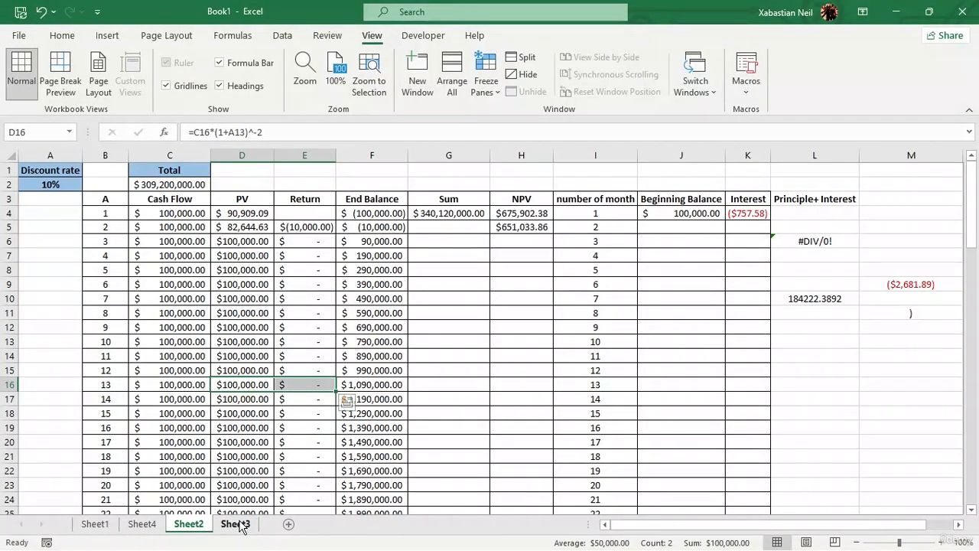
Clear the PV formula in D16, and move from cell A6 to A7.
key("BackSpace")
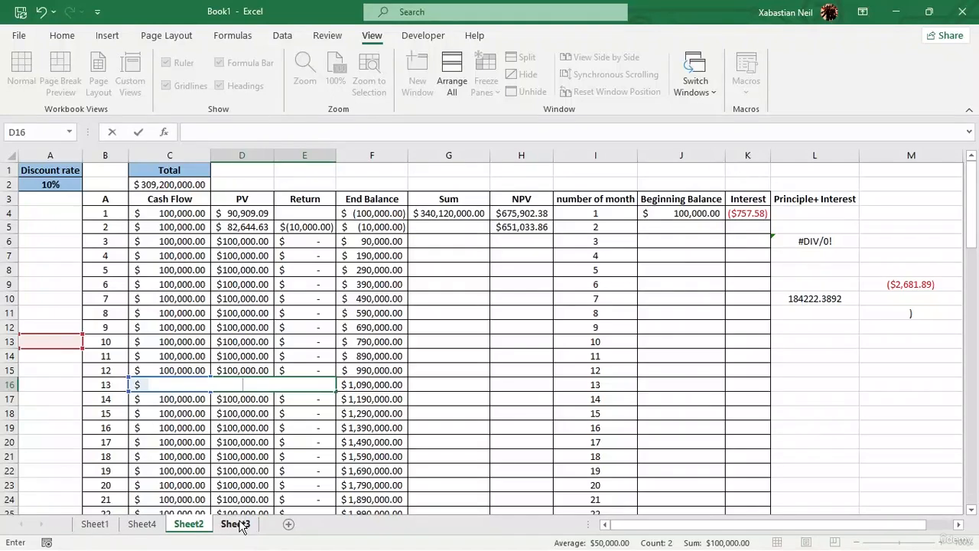
left_click(30, 240)
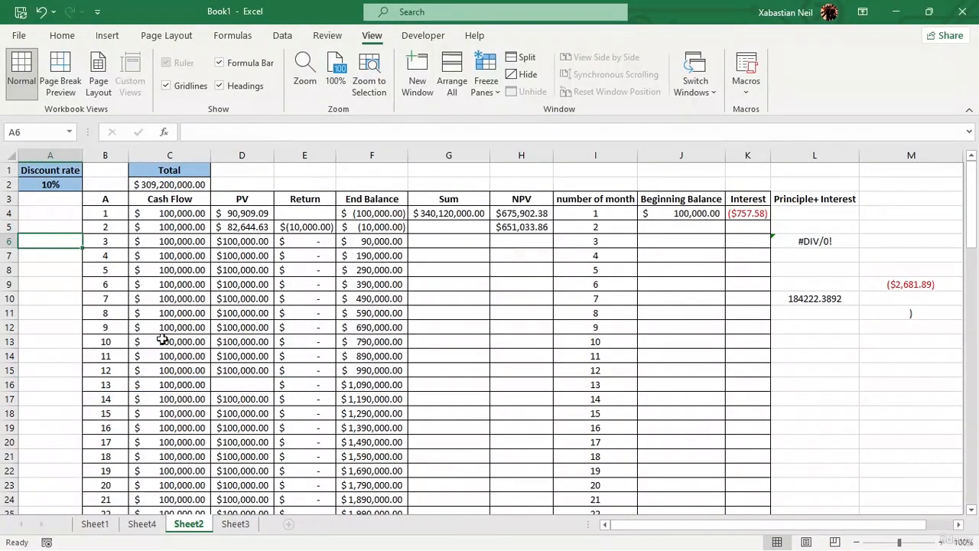
key("Down")
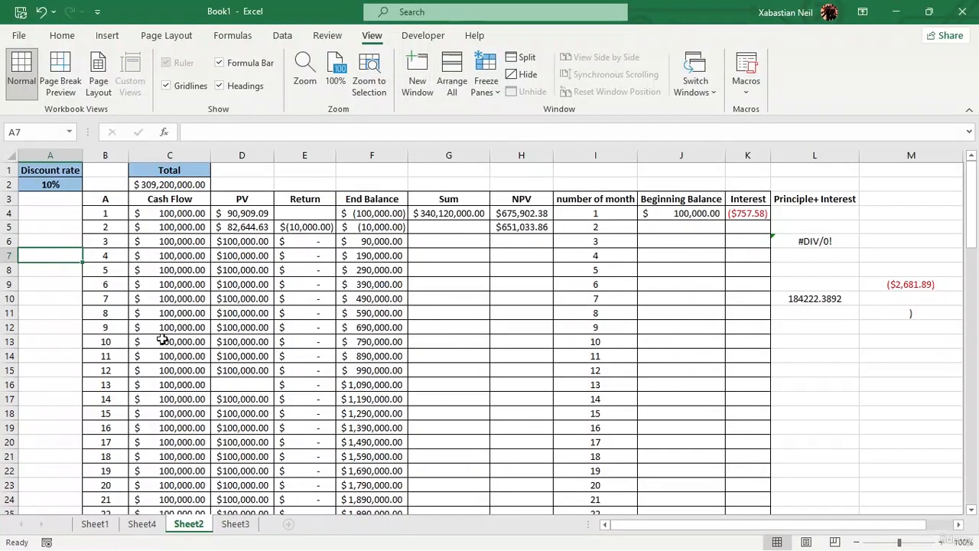
Copy the cash flow value in C12 and paste it into cell A3.
left_click(165, 328)
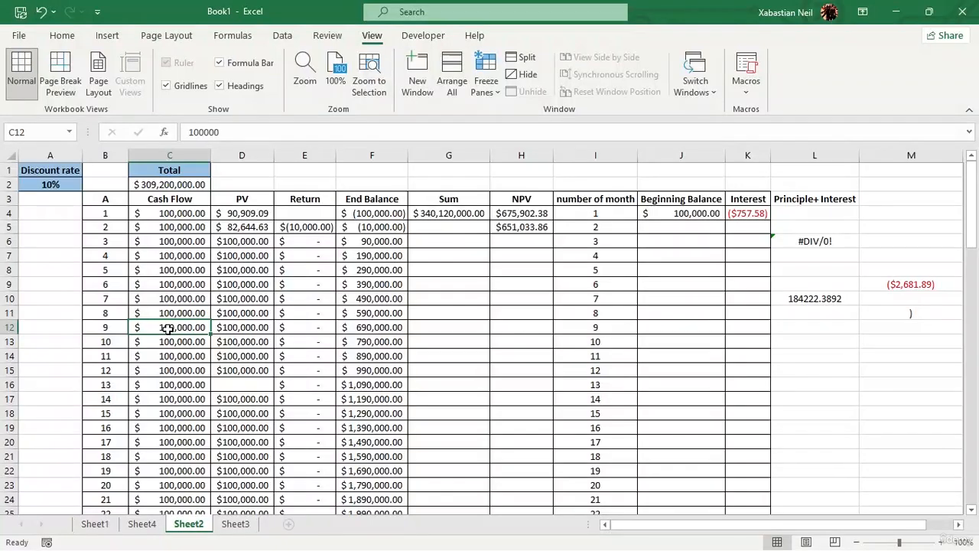
key("ctrl+c")
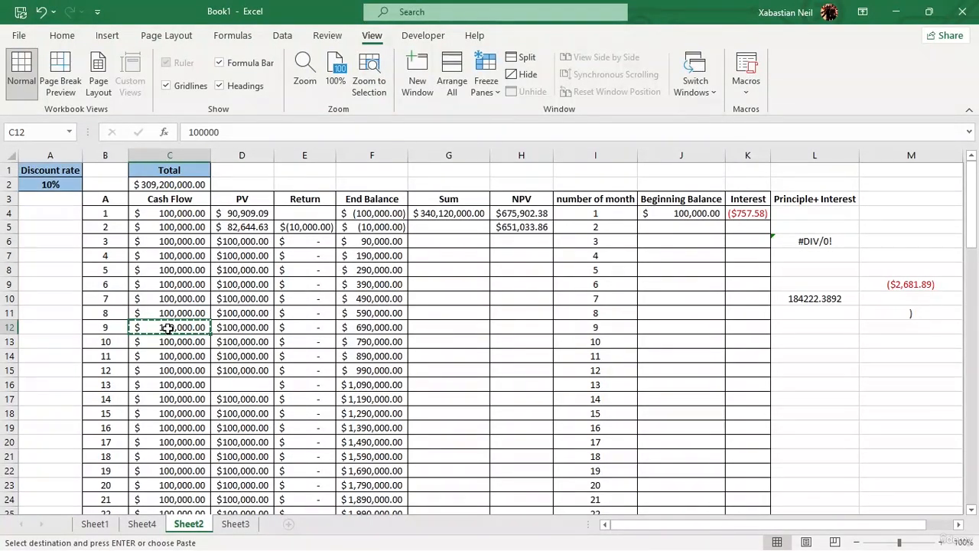
left_click(47, 203)
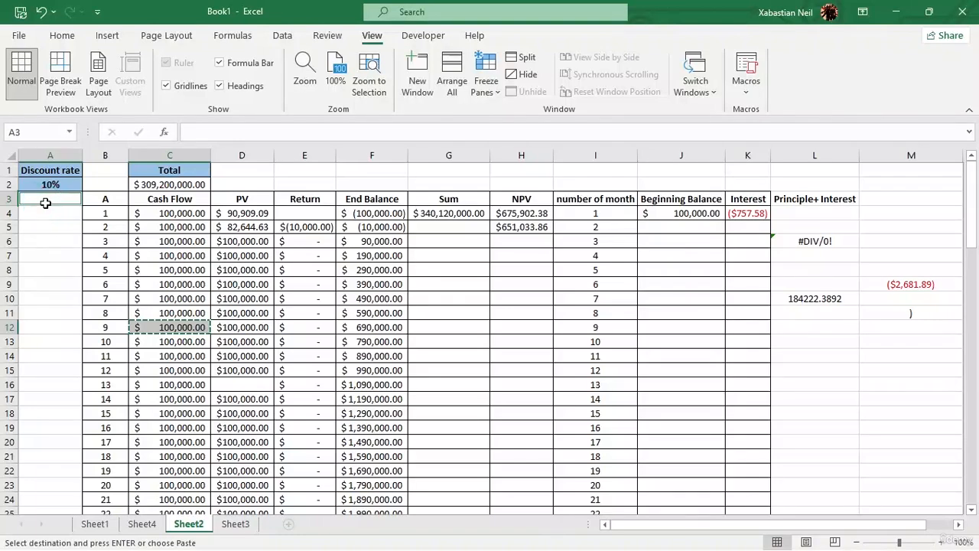
key("Return")
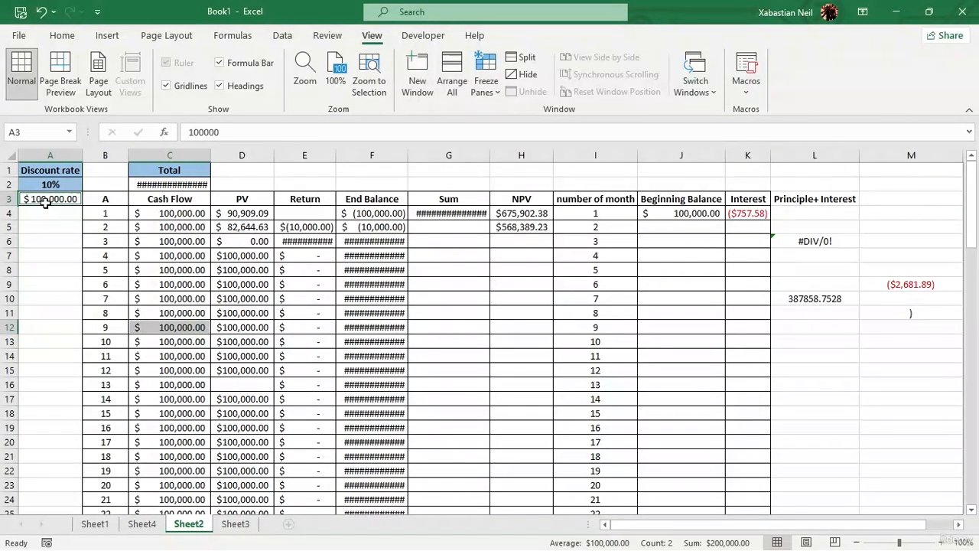
Select cell C12, the range A5:C10 and cell C13 together as a non-adjacent selection.
left_click(149, 324)
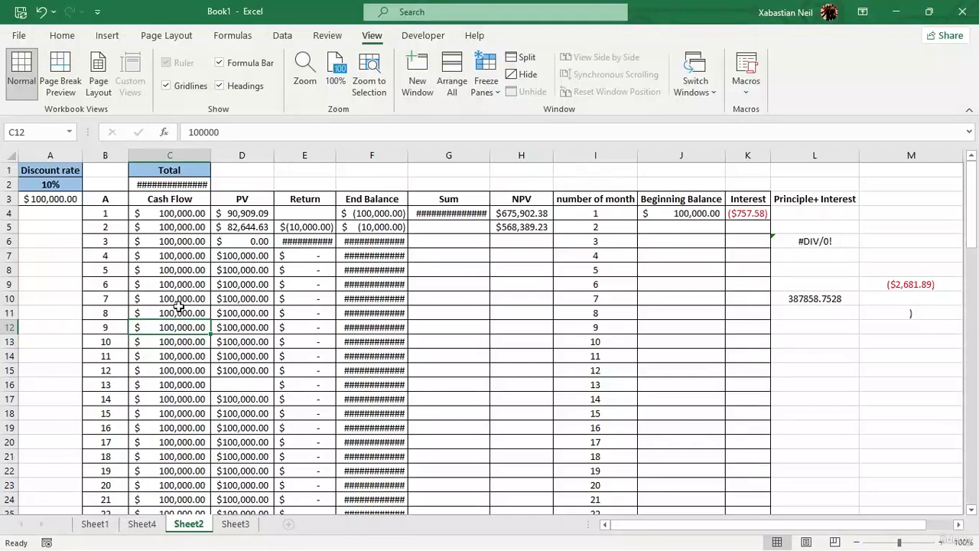
mouse_move(177, 299)
left_mouse_down()
mouse_move(69, 247)
mouse_move(68, 227)
left_mouse_up()
left_click(156, 343, "ctrl")
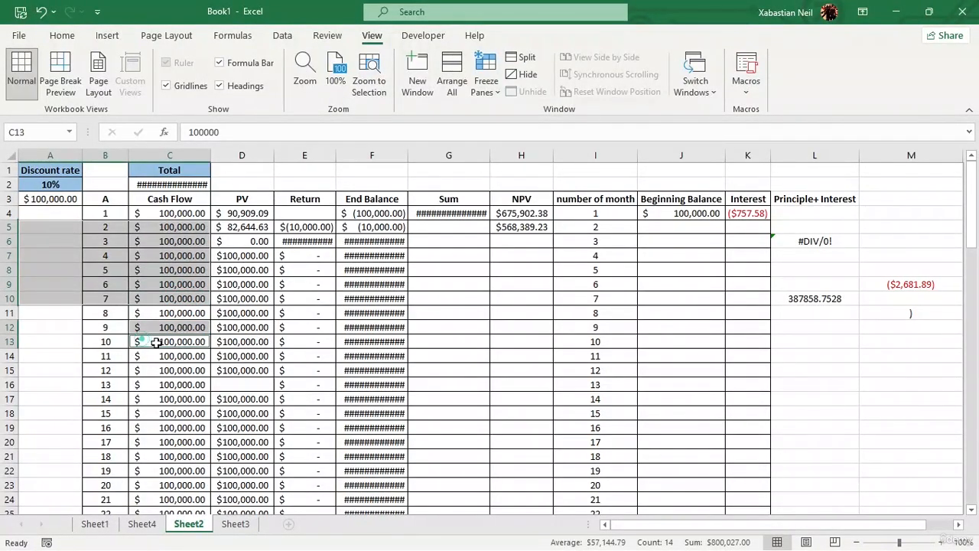
Select the range A5:C12 together with the separate cell C14.
left_click(172, 324)
left_click_drag(176, 327, 43, 216)
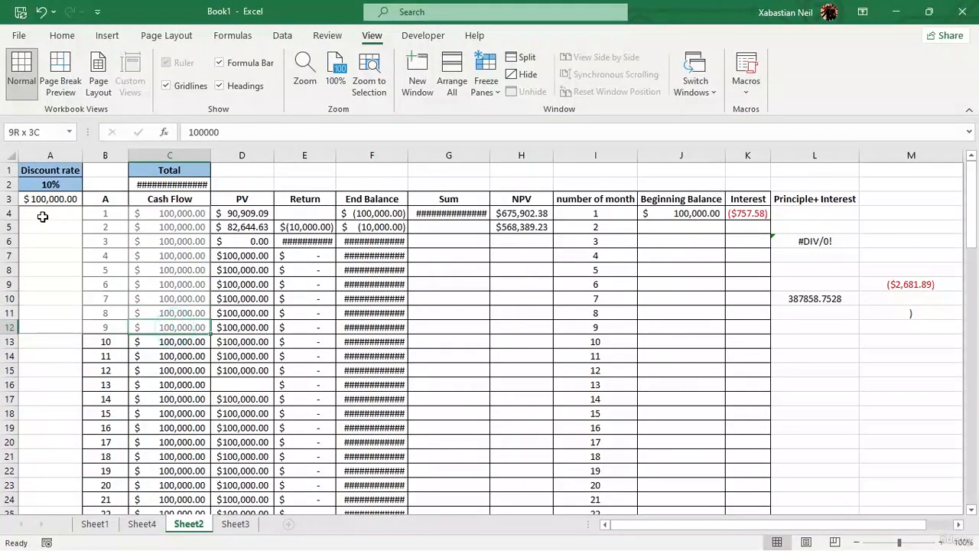
mouse_move(186, 327)
left_mouse_down()
mouse_move(93, 277)
mouse_move(203, 338)
mouse_move(100, 297)
mouse_move(57, 219)
mouse_move(53, 228)
left_mouse_up()
left_click(199, 352)
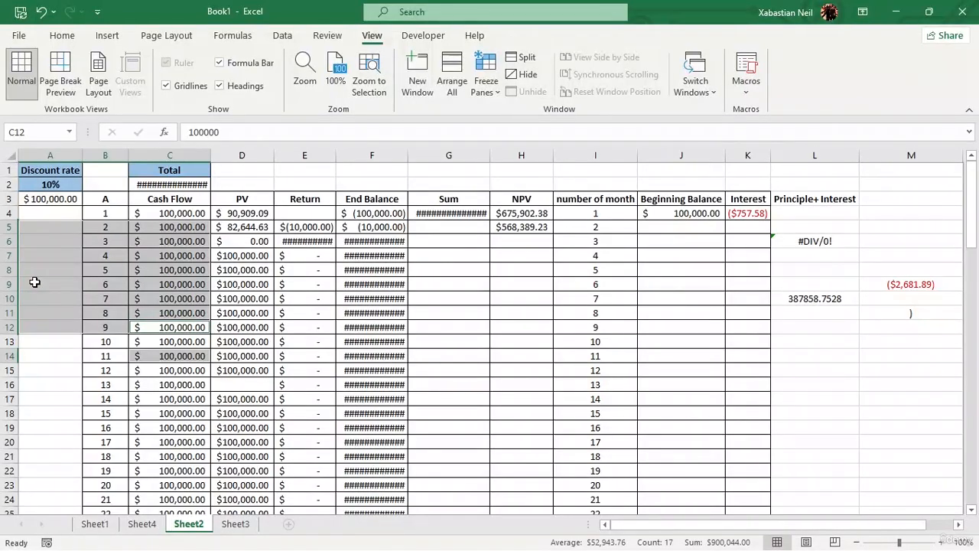
Release the selection by moving to cells C13 and C14, and select the entire row 17.
key("Down")
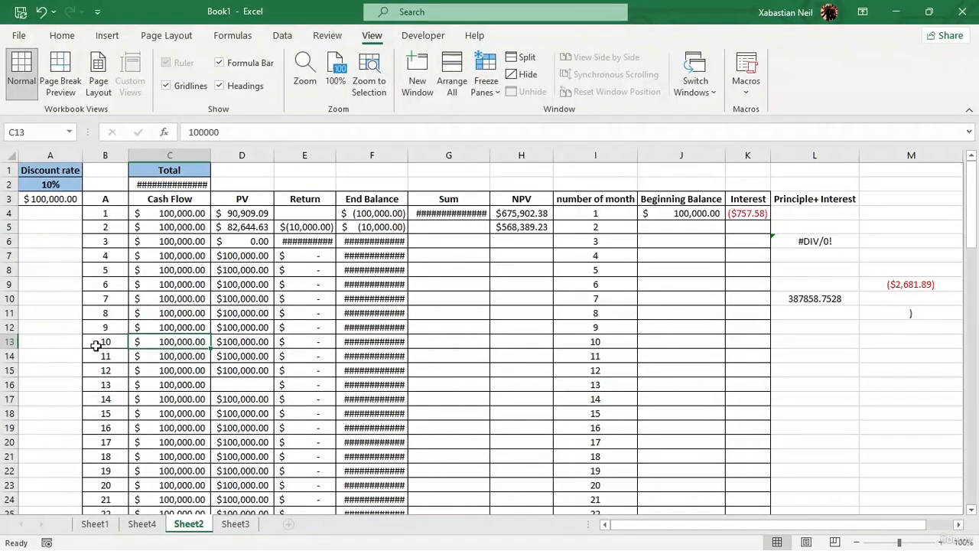
left_click(172, 346)
left_click(176, 355)
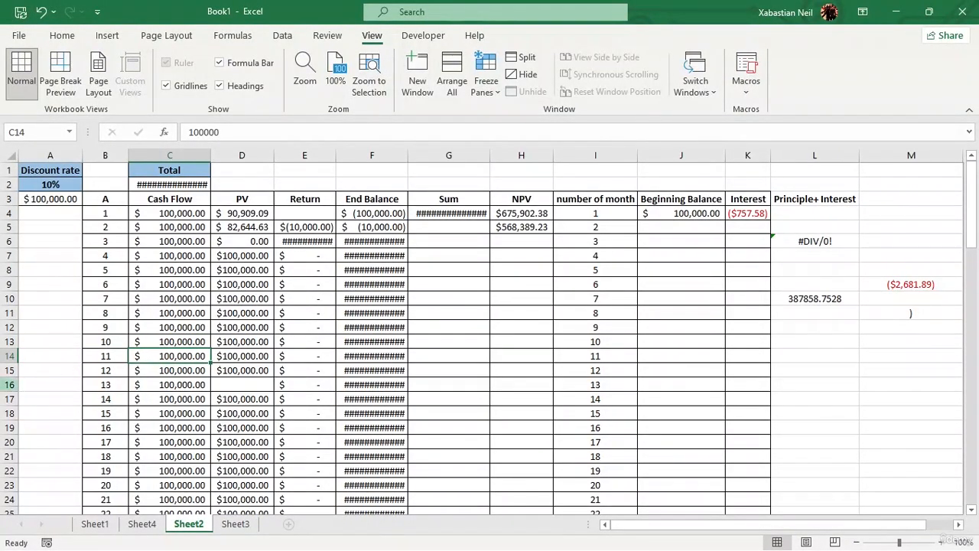
left_click(10, 398)
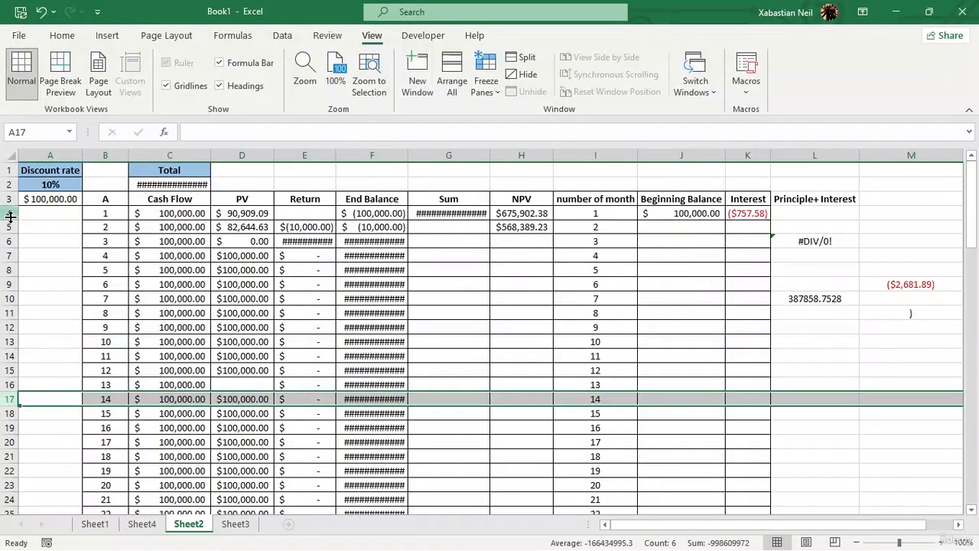
Jump from cell A4 to the last used cell, M94, and view the blank rows below the data.
left_click(40, 214)
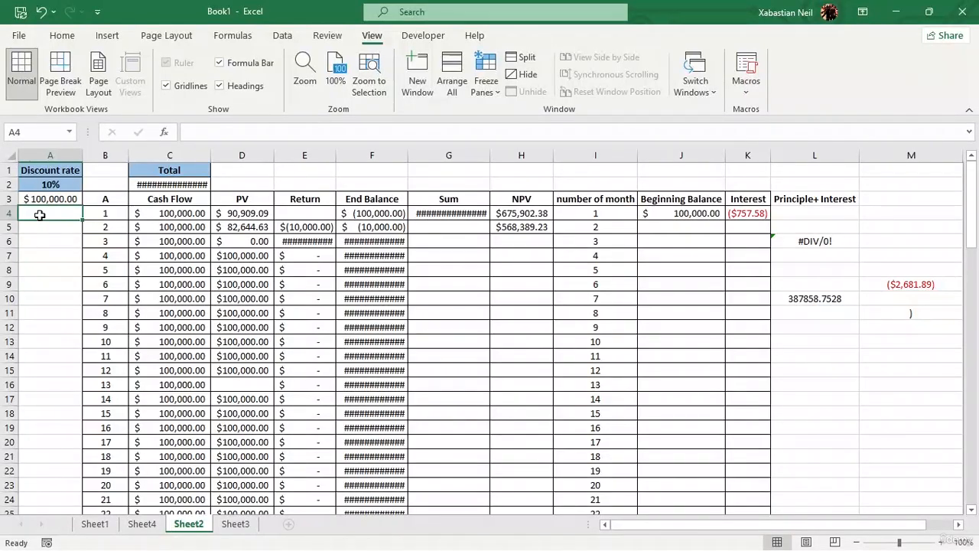
key("ctrl+End")
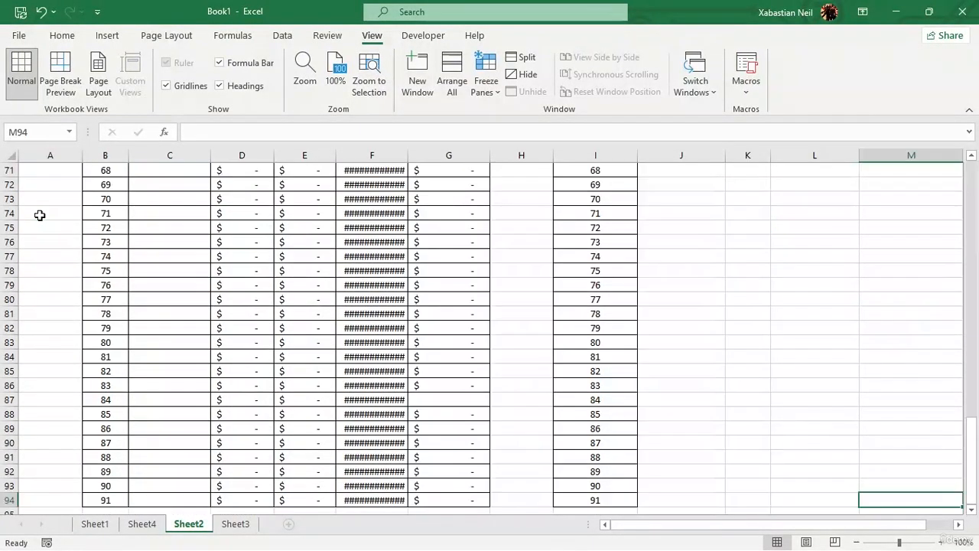
scroll(238, 284, "down", 3)
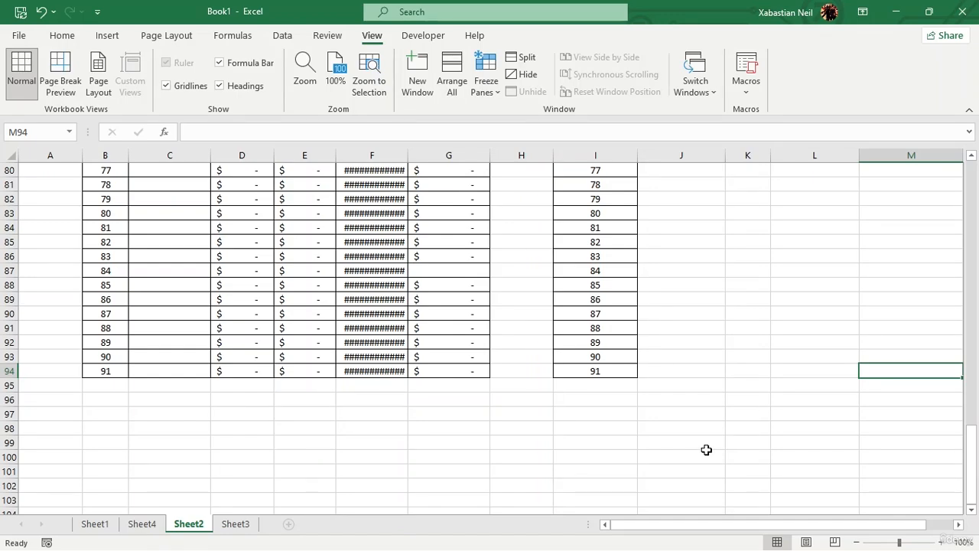
key("End")
key("End")
key("End")
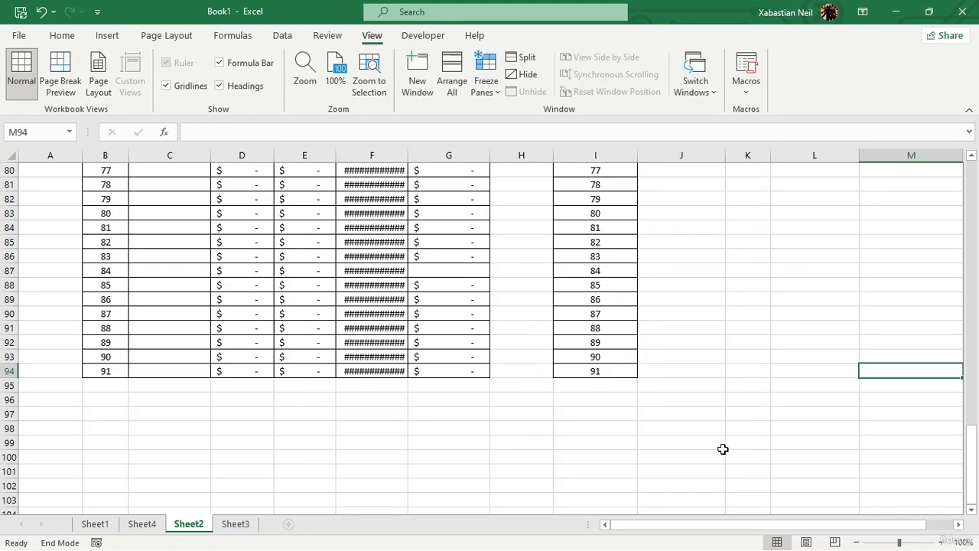
scroll(215, 458, "down", 6)
scroll(26, 325, "down", 7)
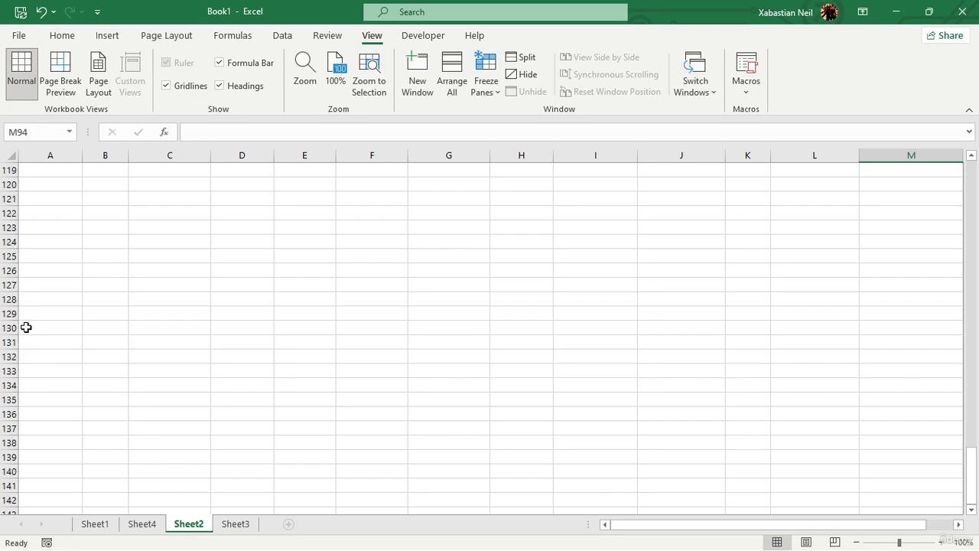
Move up screen by screen from cell M94 to cell M22 near the start of the data.
scroll(80, 311, "up", 17)
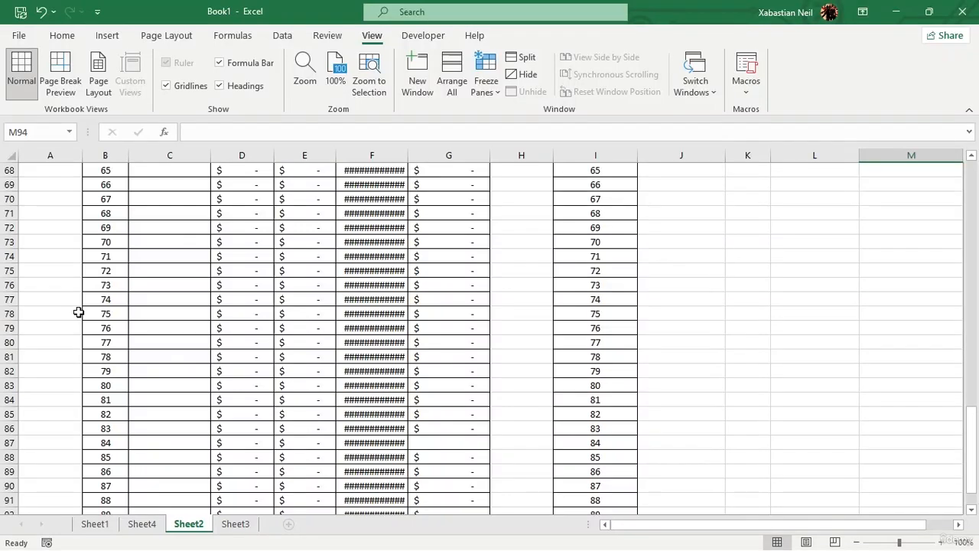
scroll(79, 312, "down", 5)
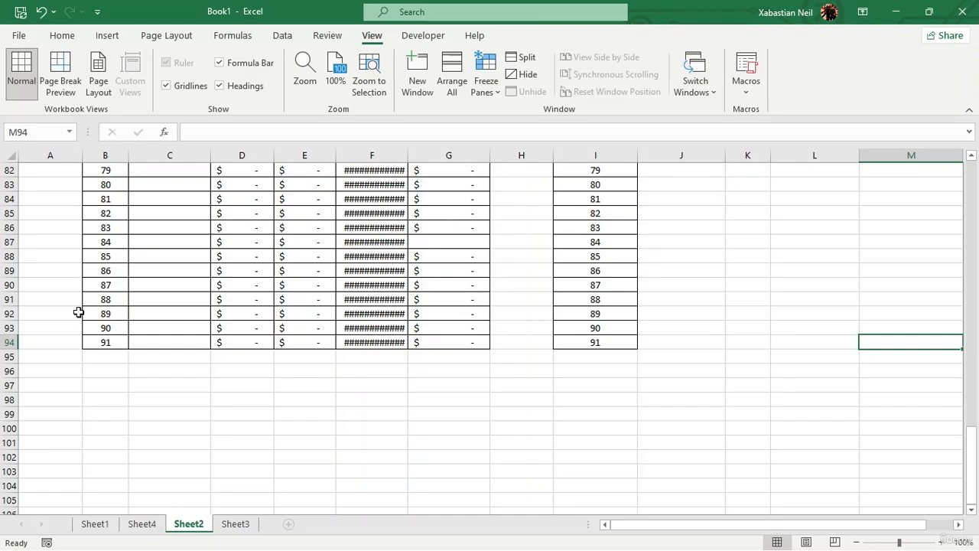
key("Page_Up")
key("Page_Up")
key("Page_Up")
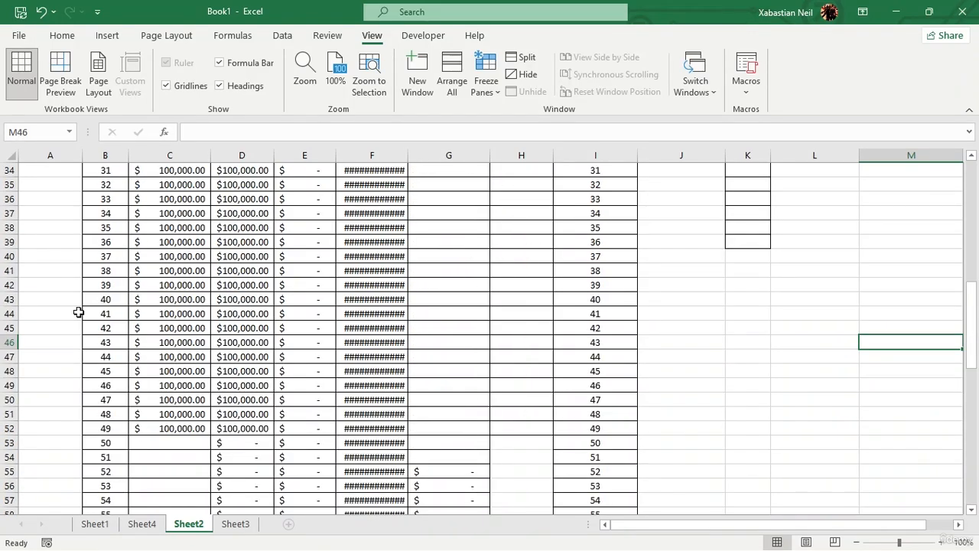
key("Page_Up")
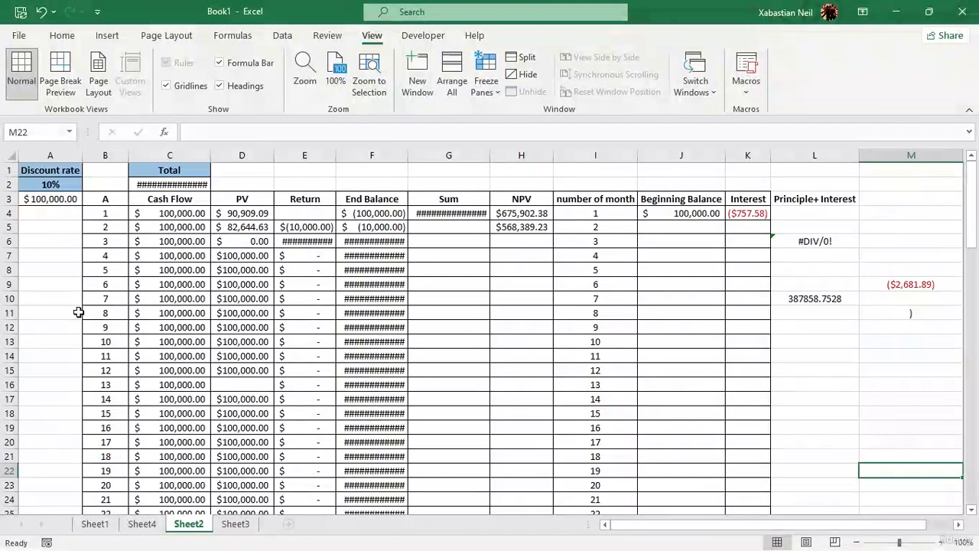
Move along row 22 beyond column O and return to cell N22.
key("Right")
key("Right")
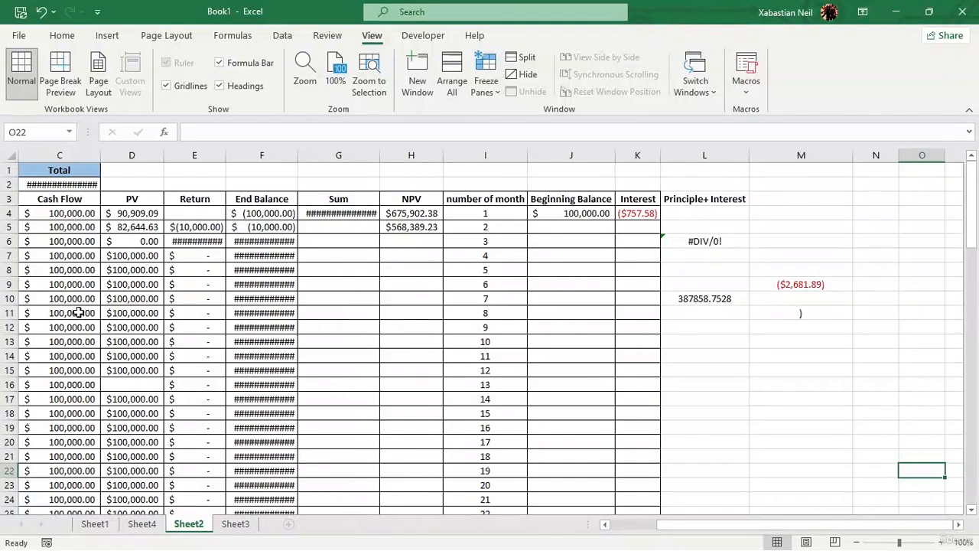
key("Right")
key("Left")
key("Left")
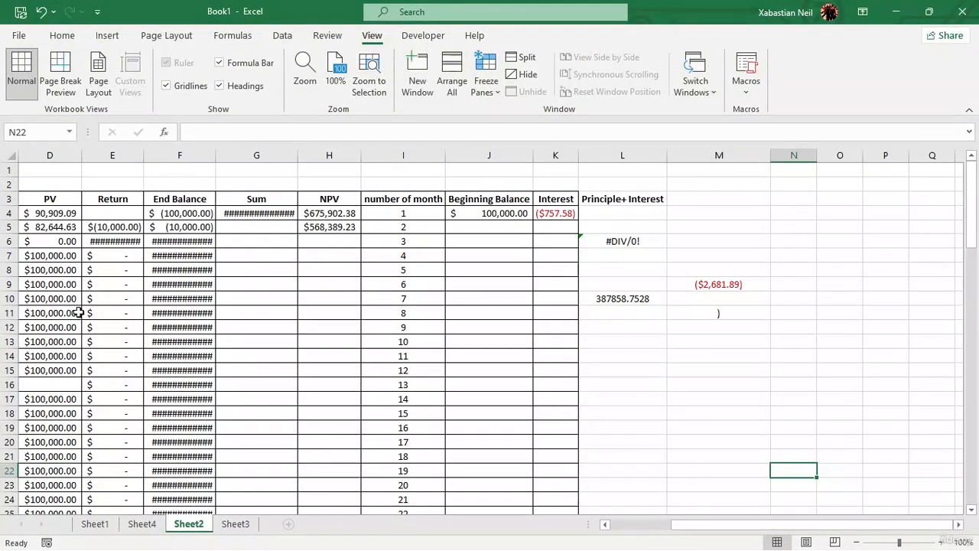
Move down column N screen by screen to cell N142 and back up to cell N22.
key("Page_Down")
key("Page_Down")
key("Page_Down")
key("Page_Down")
key("Page_Down")
key("Page_Down")
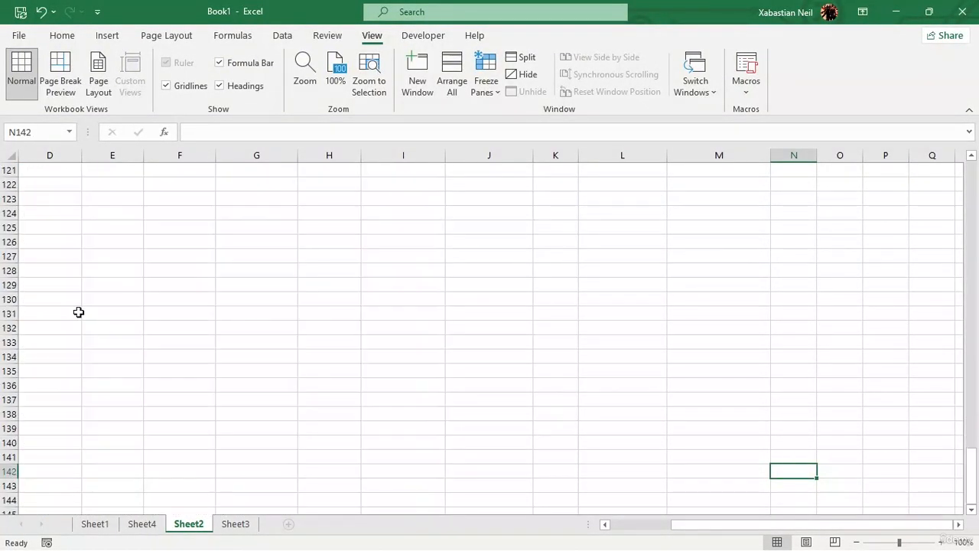
key("Page_Up")
key("Page_Up")
key("Page_Up")
key("Page_Up")
key("Page_Up")
key("Page_Up")
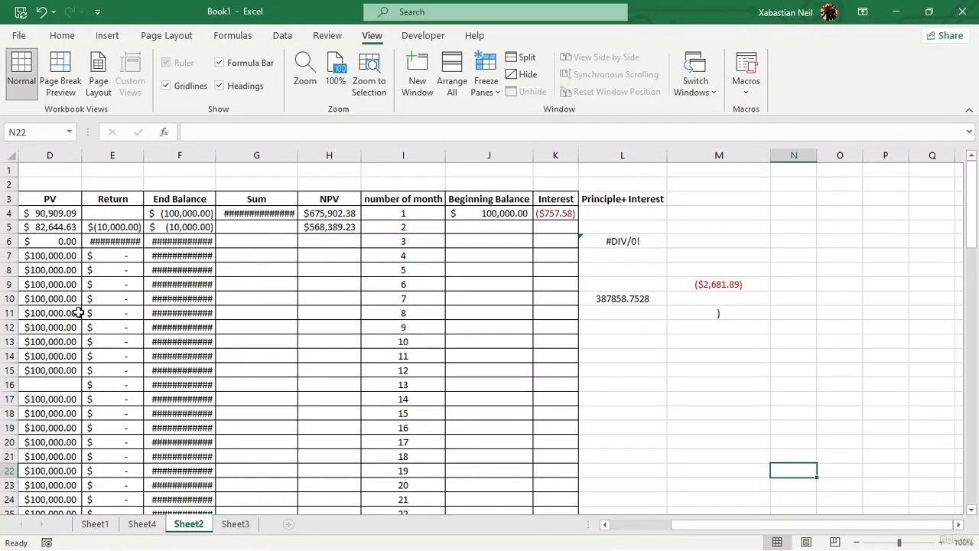
Enter M in cell N22 of Sheet2 and select cell B22 on Sheet1.
type("M")
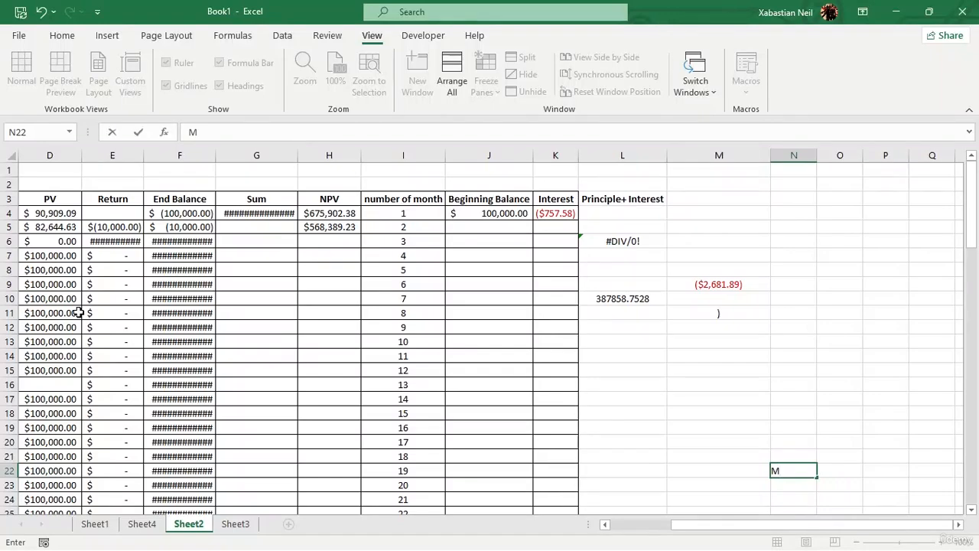
left_click(95, 524)
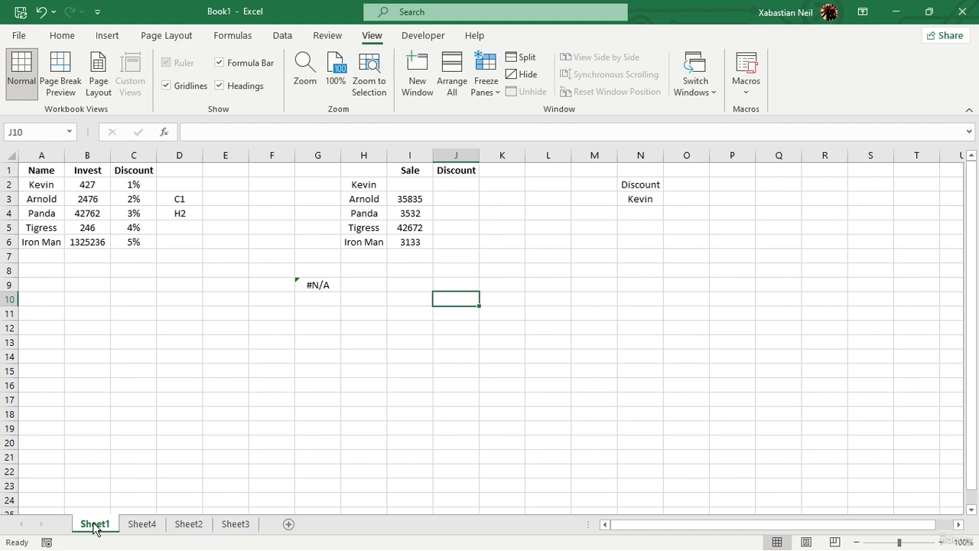
key("shift+F10")
left_click(69, 470)
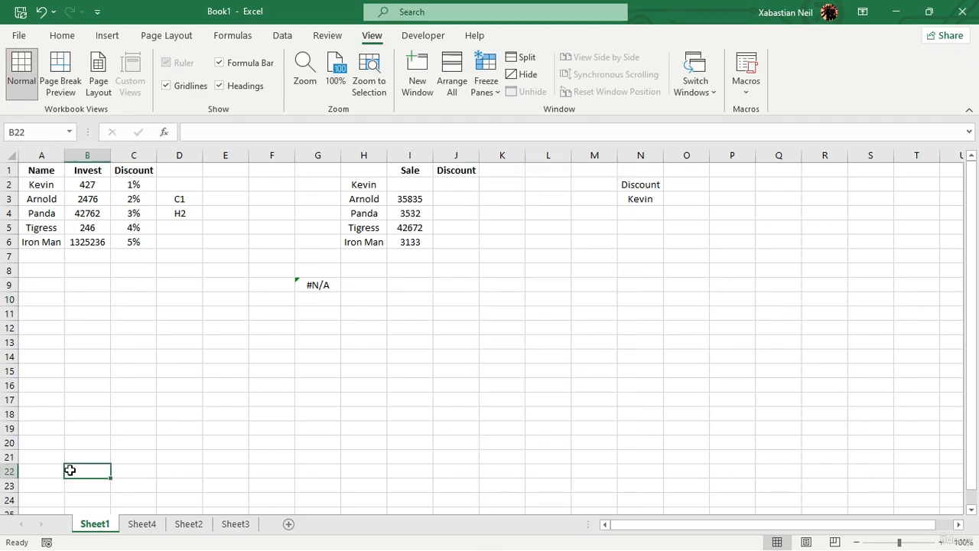
Open Sheet4 and step back and forth through all four worksheets, one sheet at a time, ending on Sheet4.
left_click(140, 523)
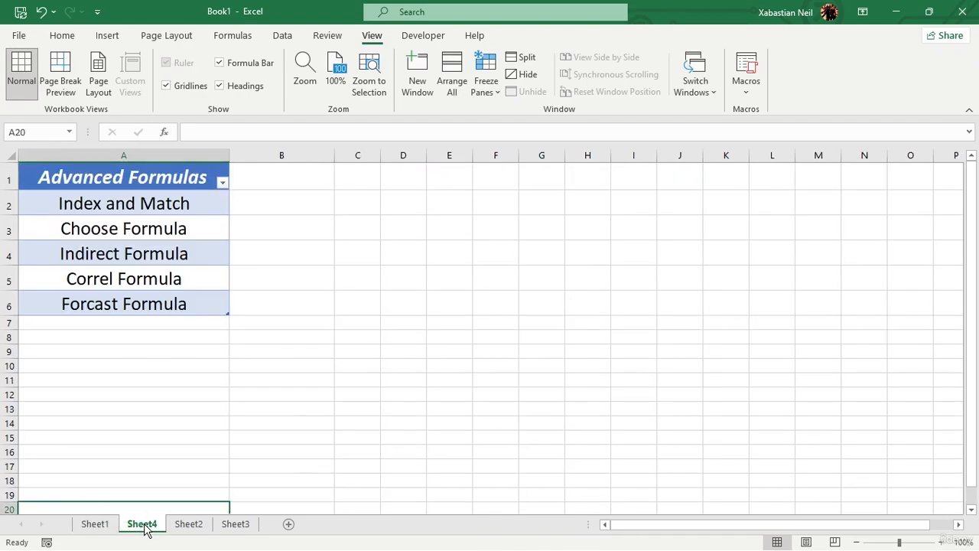
key("ctrl+Page_Up")
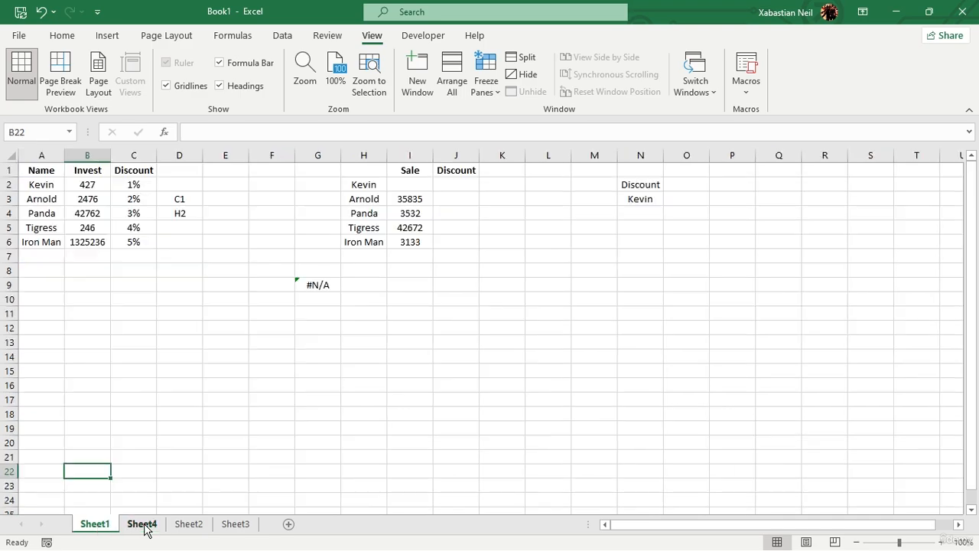
key("ctrl+Page_Down")
key("ctrl+Page_Up")
key("ctrl+Page_Down")
key("ctrl+Page_Down")
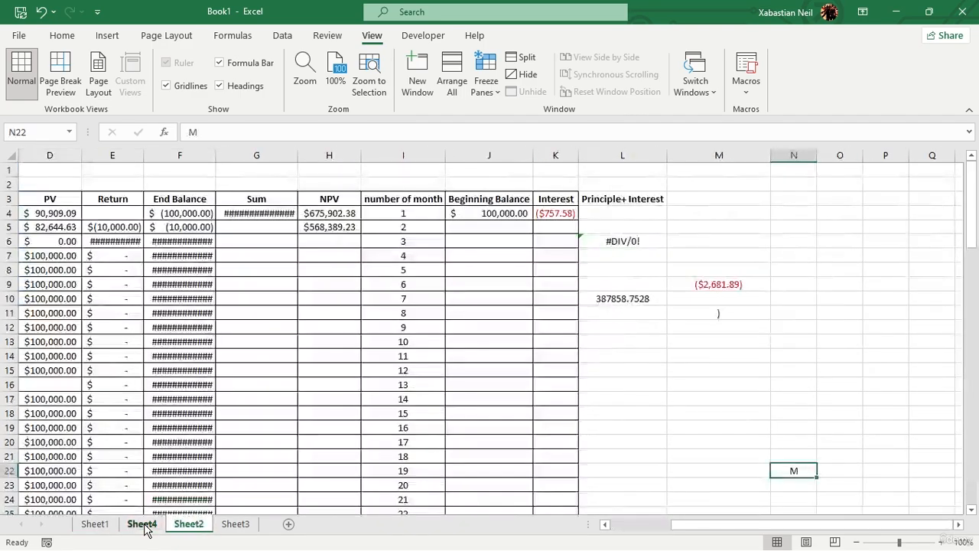
key("ctrl+Page_Down")
key("ctrl+Page_Up")
key("ctrl+Page_Up")
key("ctrl+Page_Up")
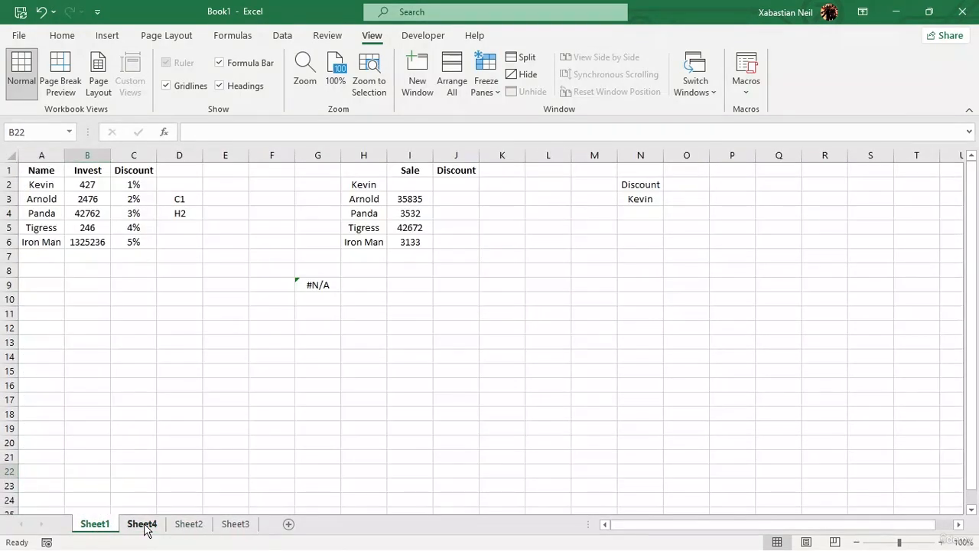
key("ctrl+Page_Down")
key("ctrl+Page_Down")
key("ctrl+Page_Down")
key("ctrl+Page_Up")
key("ctrl+Page_Up")
key("ctrl+Page_Up")
key("ctrl+Page_Down")
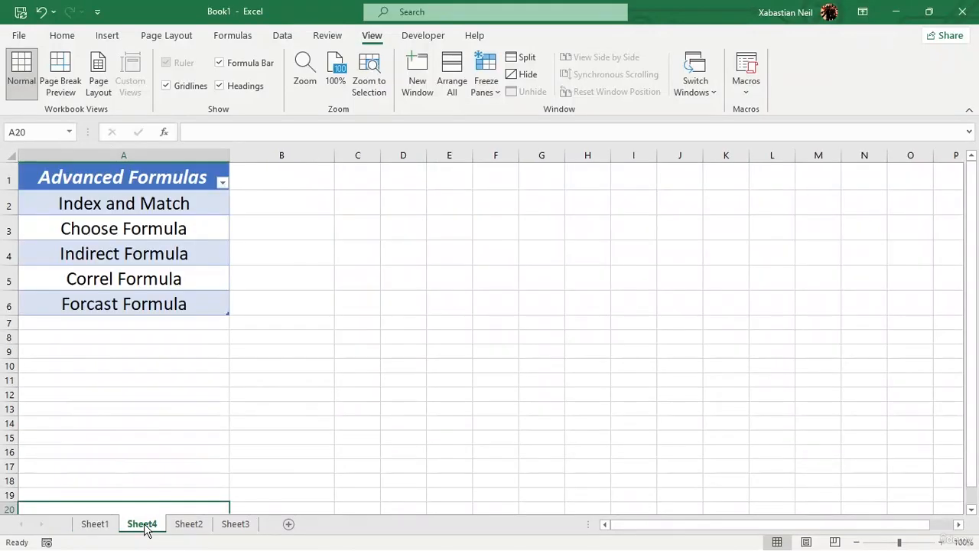
key("ctrl+Page_Down")
key("ctrl+Page_Up")
Rearrange the worksheets into the order Sheet1, Sheet2, Sheet3, Sheet4.
left_click(94, 525)
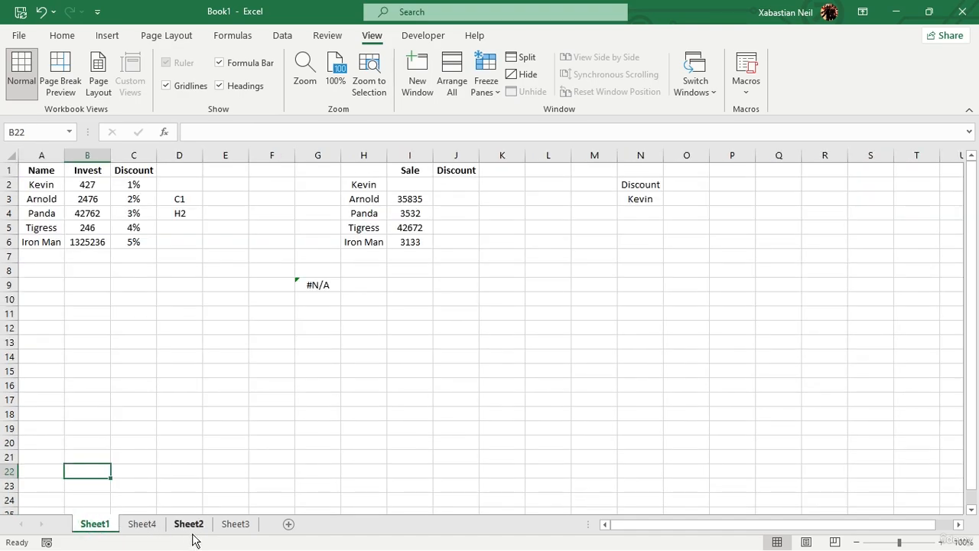
left_click_drag(191, 524, 134, 536)
left_click_drag(235, 524, 176, 532)
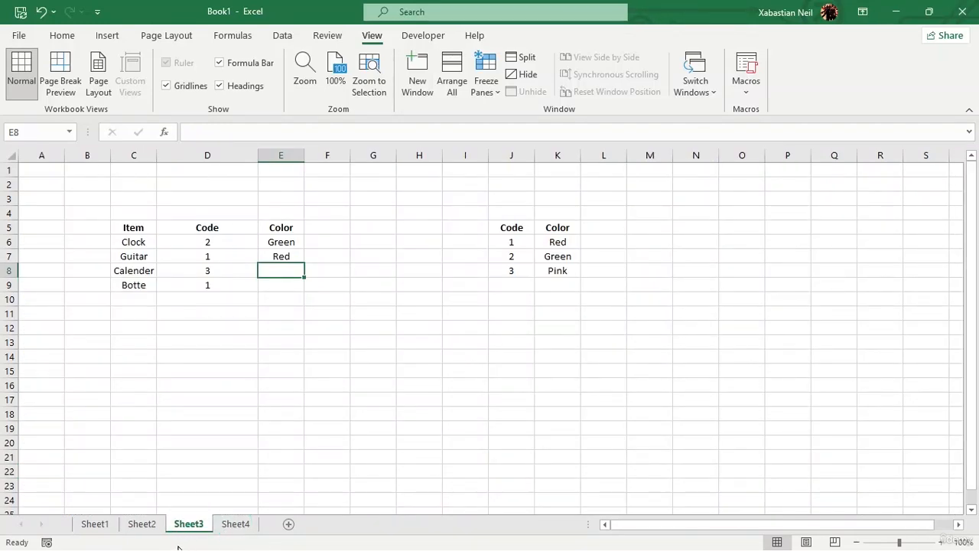
Group Sheet1, Sheet2 and Sheet3, and ungroup them again with Sheet3 active.
left_click(84, 510)
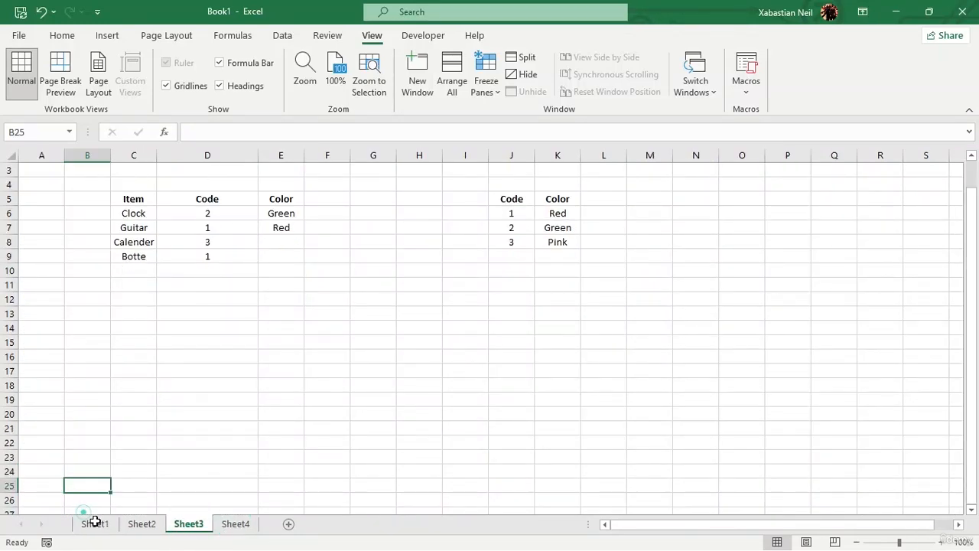
left_click(95, 523)
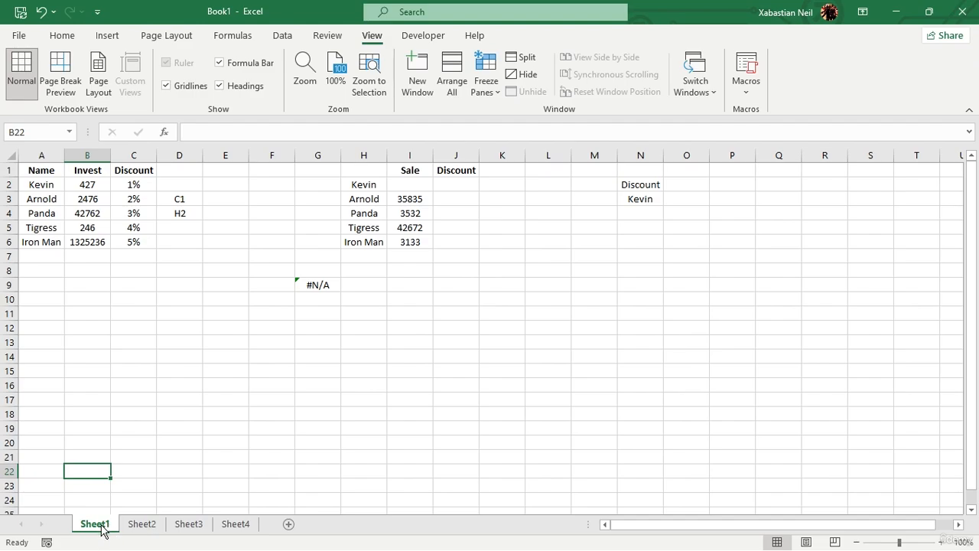
mouse_move(101, 525)
left_mouse_down()
mouse_move(148, 525)
mouse_move(110, 526)
mouse_move(135, 524)
left_mouse_up()
left_click(137, 526, "ctrl")
left_click(187, 526, "ctrl")
right_click(187, 526)
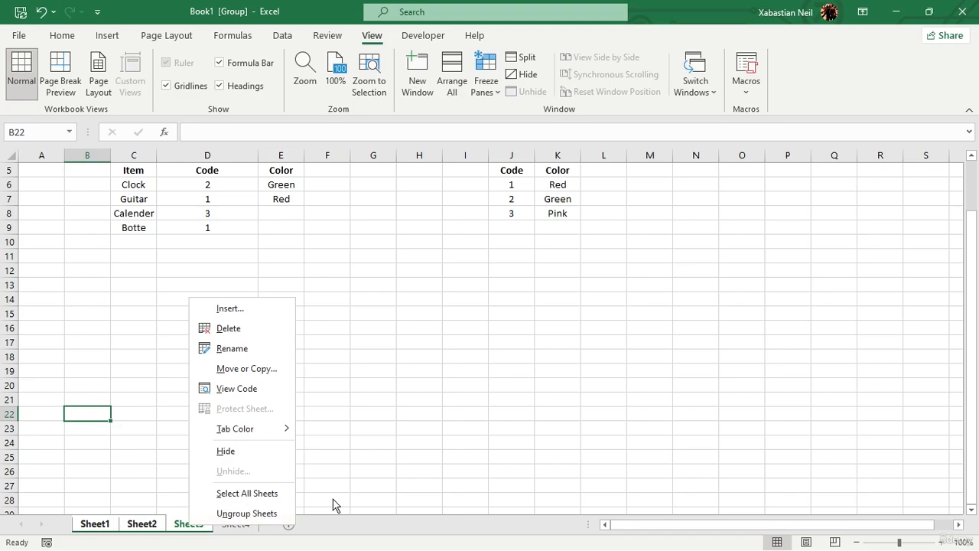
left_click(247, 512)
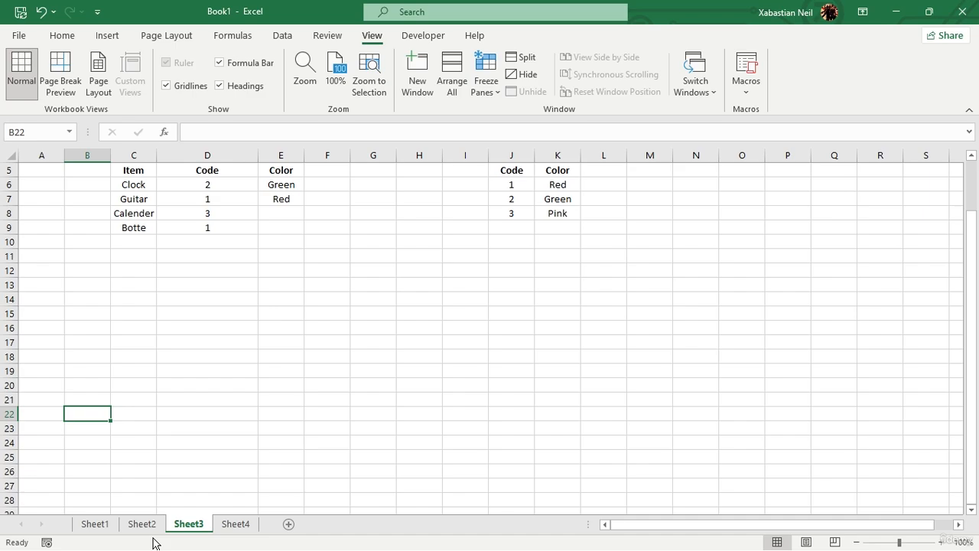
Select cell D19 on Sheet3 and look through the developer, insert, formula, data, review, view and home commands.
left_click(193, 371)
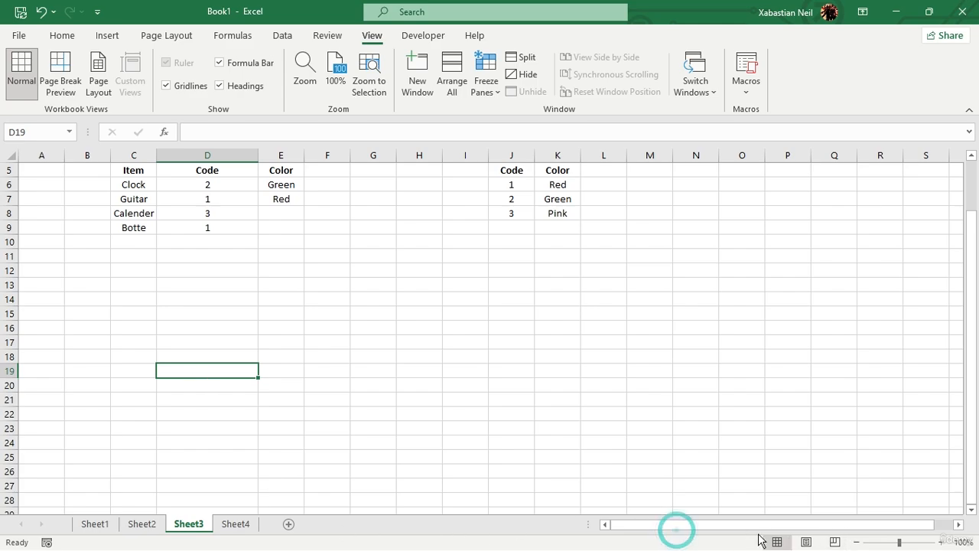
left_click_drag(755, 526, 769, 526)
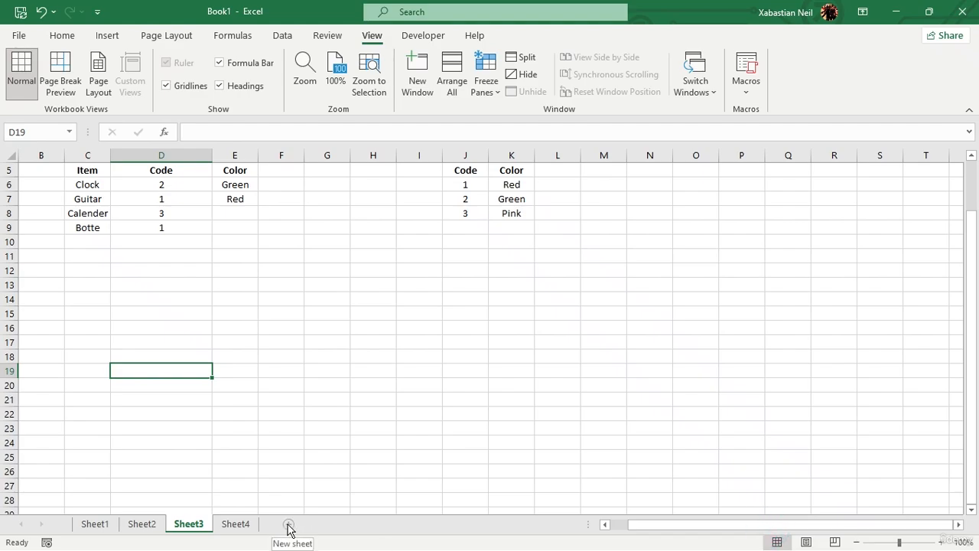
left_click(422, 35)
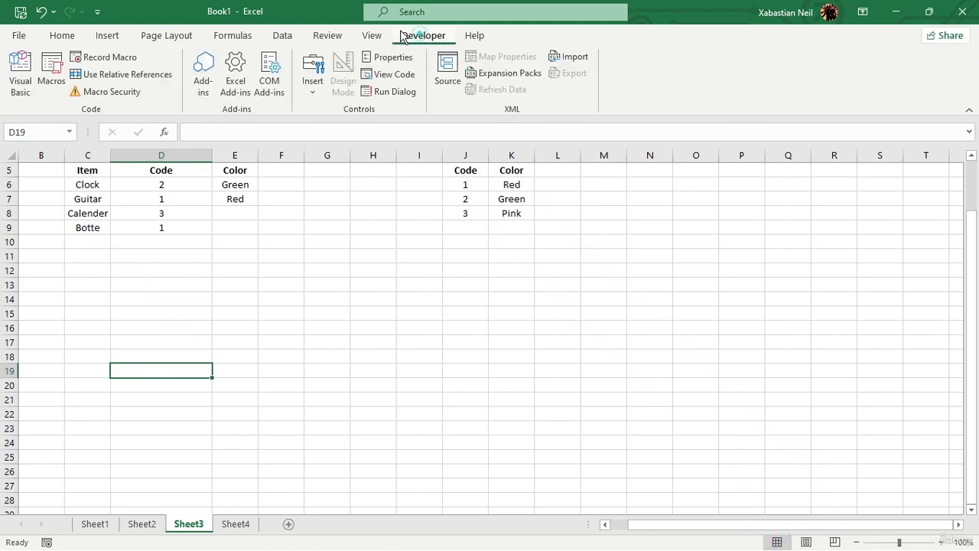
left_click(107, 35)
left_click(233, 37)
left_click(282, 36)
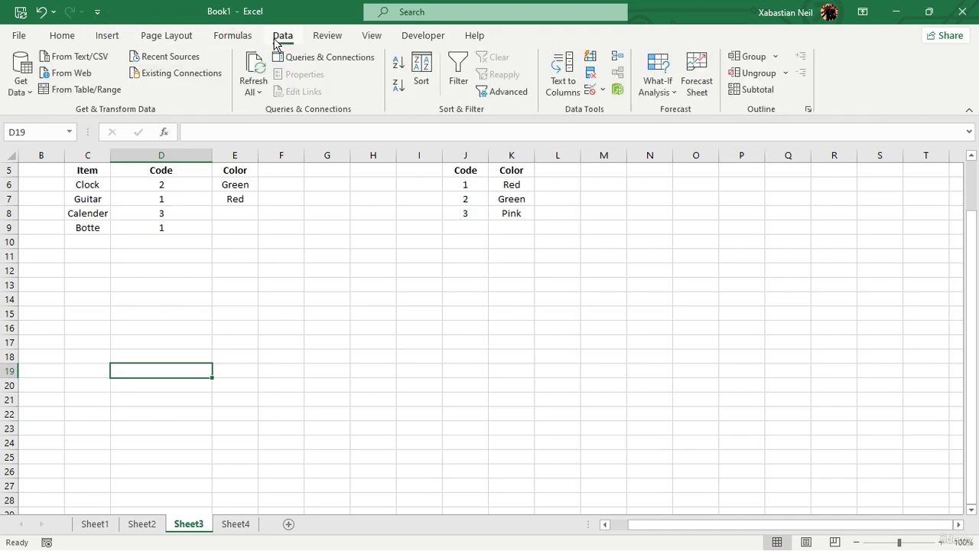
left_click(326, 36)
left_click(367, 37)
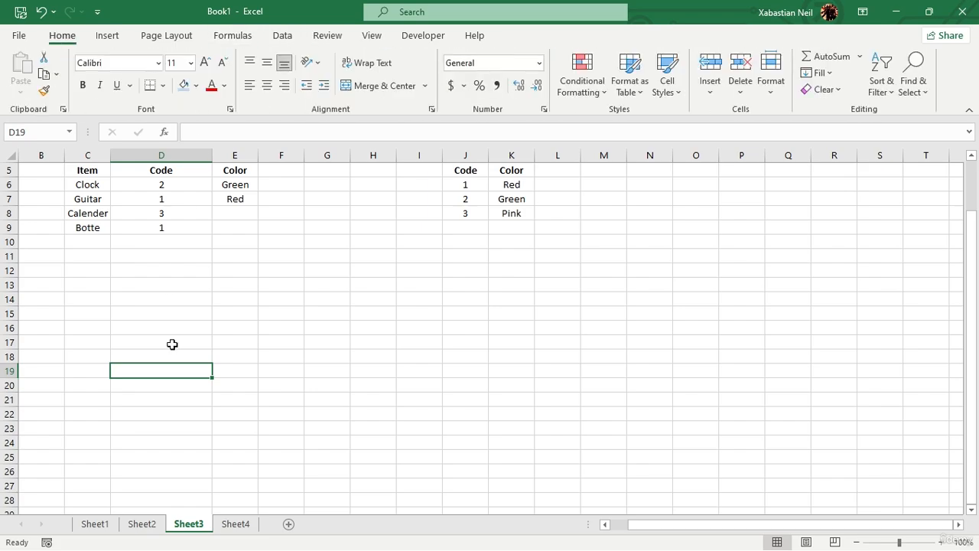
scroll(177, 297, "down", 6)
scroll(178, 291, "up", 6)
scroll(177, 286, "up", 2)
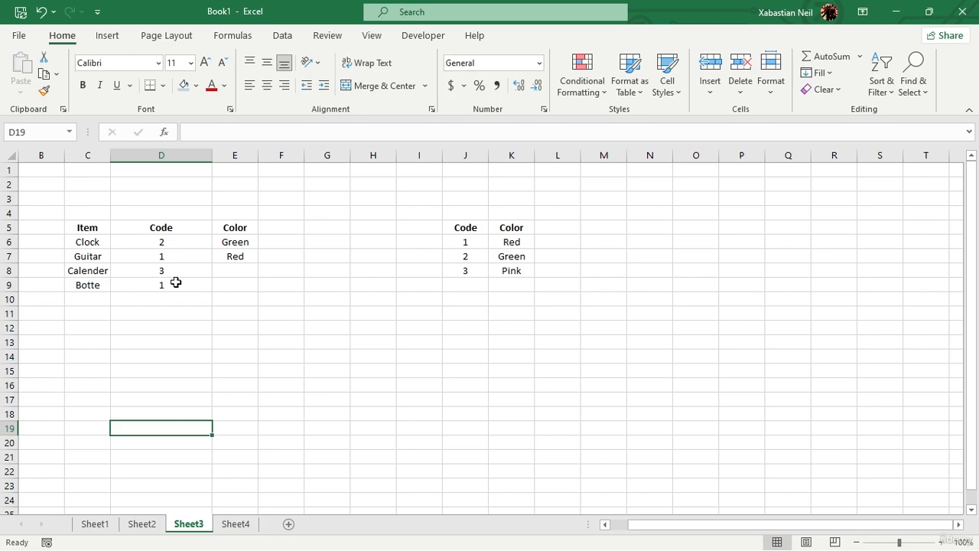
Shift the focus from the worksheet to the ribbon to display its key tips, and dismiss them.
key("F6")
key("F6")
key("F6")
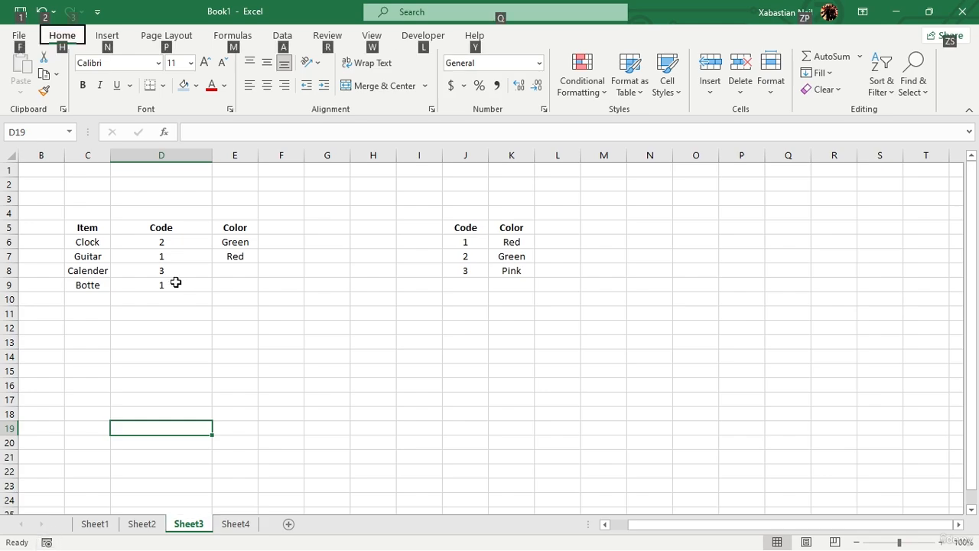
key("F6")
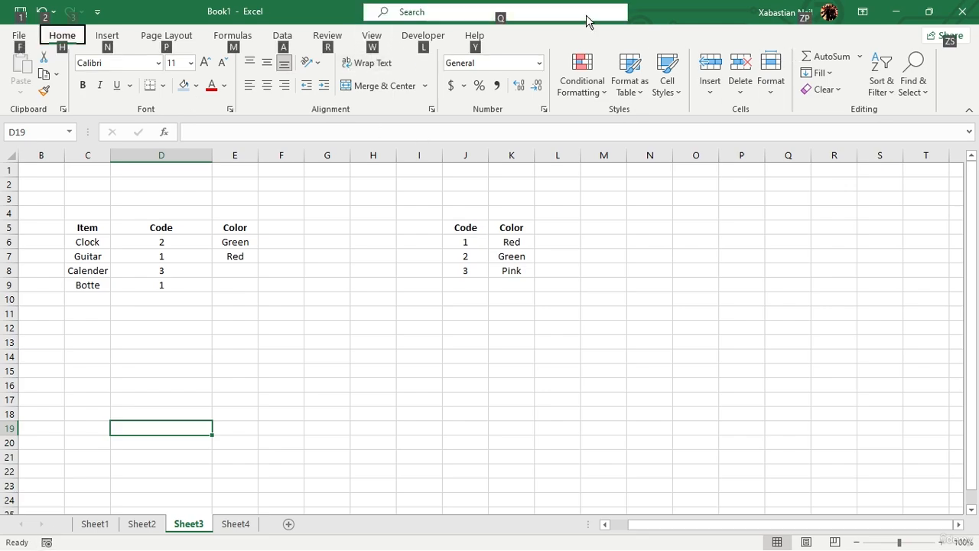
key("Escape")
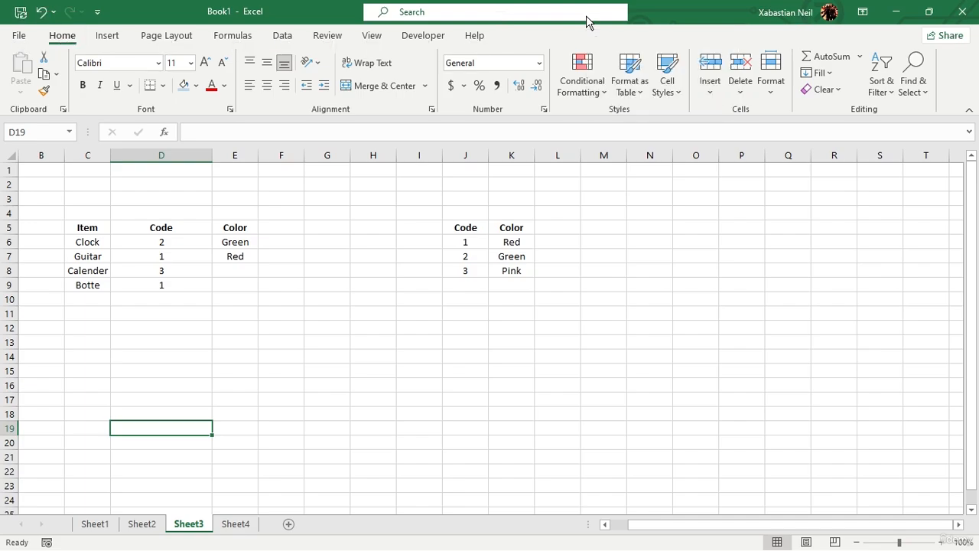
Move the active cell along row 19 of Sheet3 from D19 to O19.
key("Right")
key("Right")
key("Right")
key("Right")
key("Right")
key("Right")
key("Right")
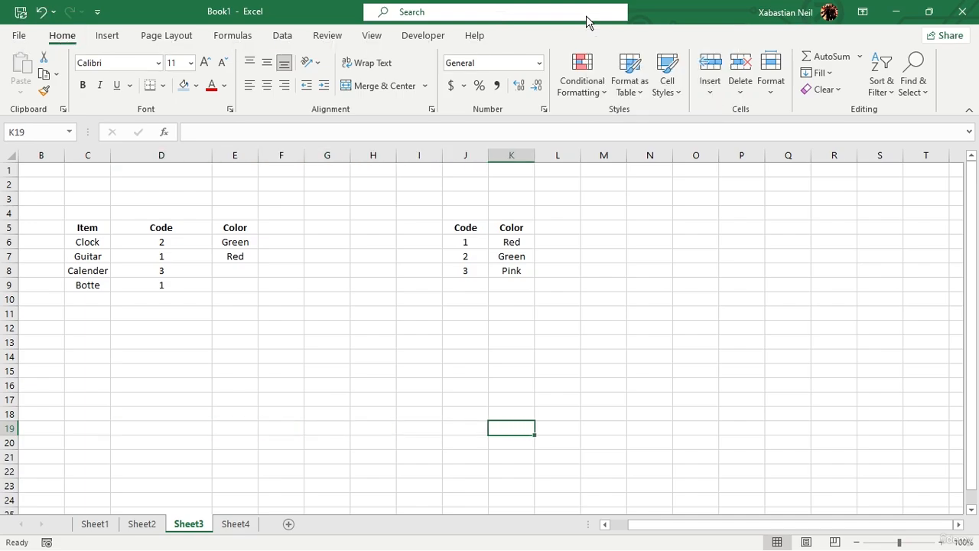
key("Right")
key("Right")
key("Right")
key("Right")
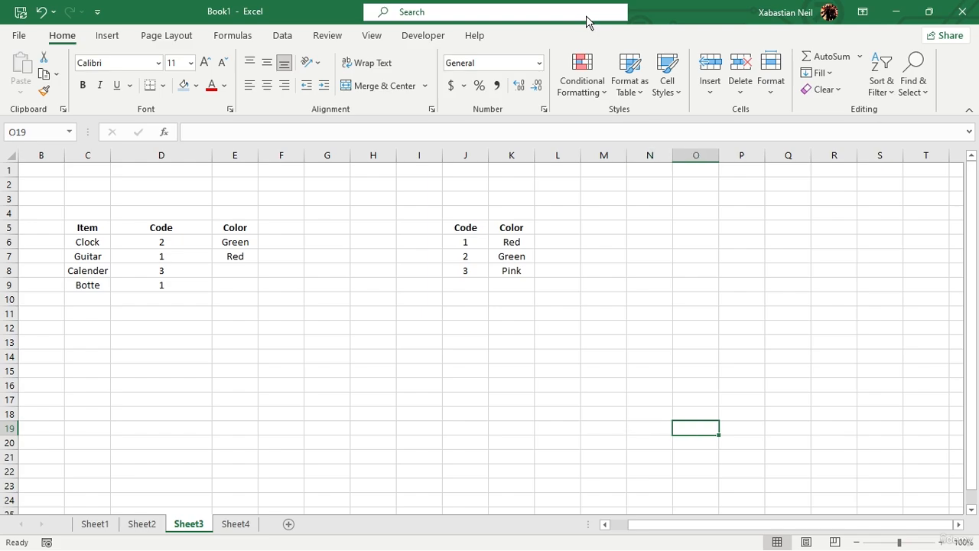
Move the active cell back along row 19 to H19.
key("Left")
key("Left")
key("Left")
key("Left")
key("Left")
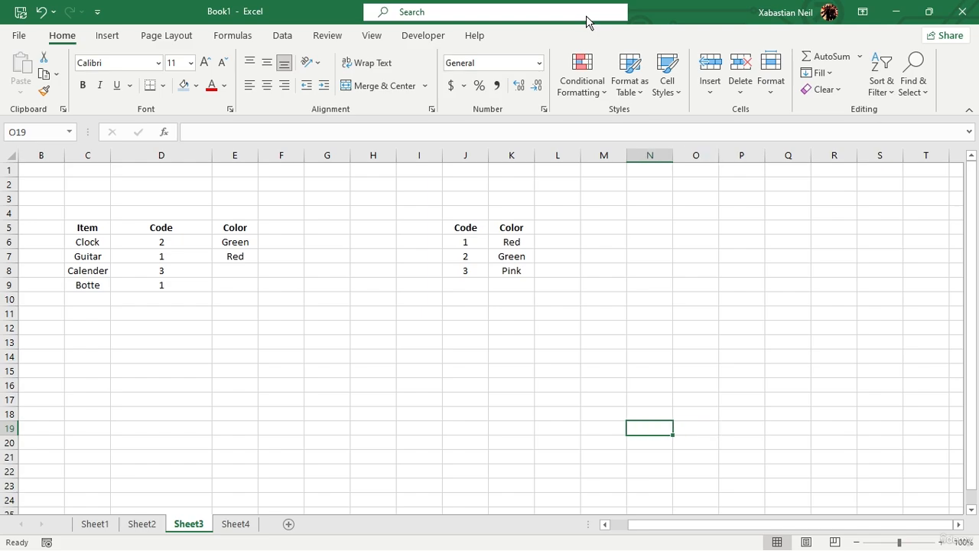
key("Left")
key("Left")
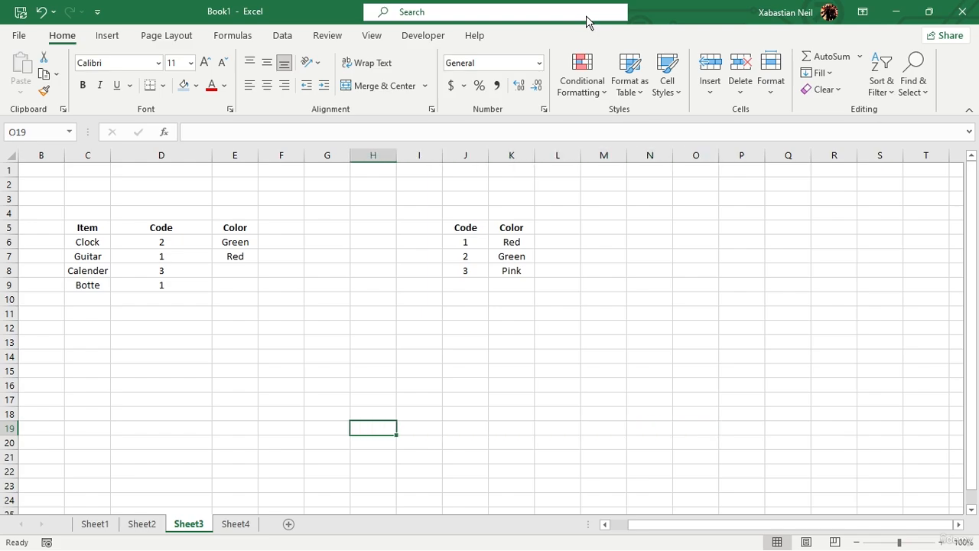
Select cell I14, step one row down, and move the active cell up column I to I11.
left_click(409, 354)
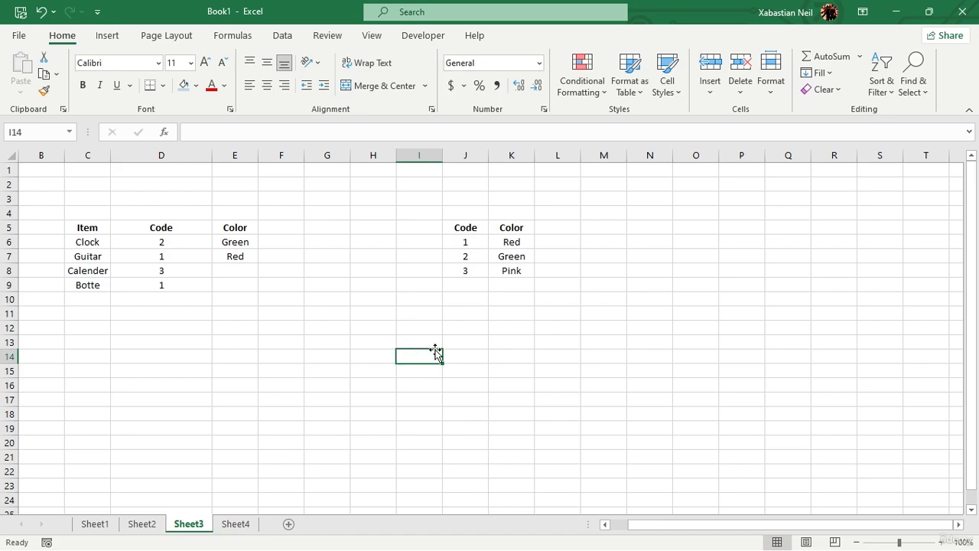
key("Down")
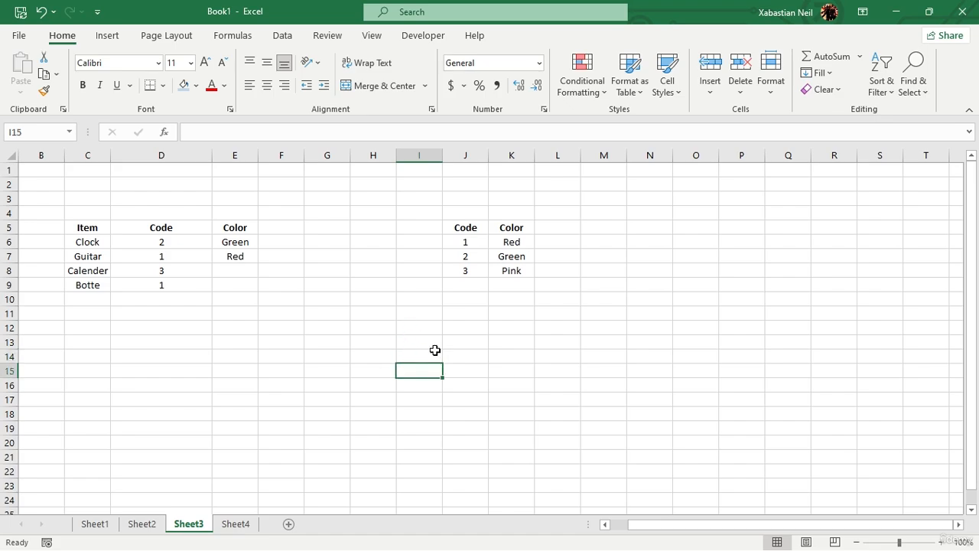
key("Up")
key("Up")
key("Up")
key("Up")
key("Up")
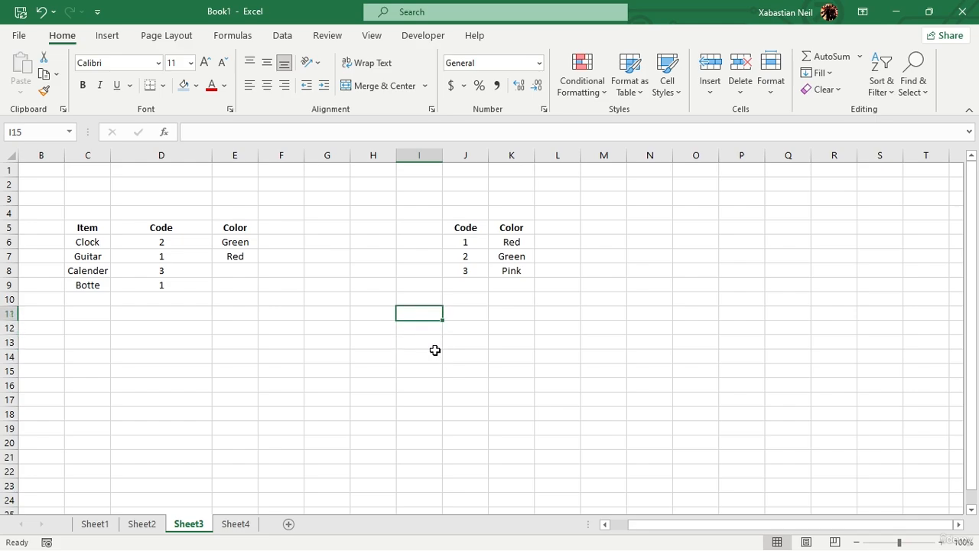
Step through the cells around I11, put the empty cell I11 into edit mode, and cancel the edit.
key("Down")
key("Left")
key("Right")
key("F2")
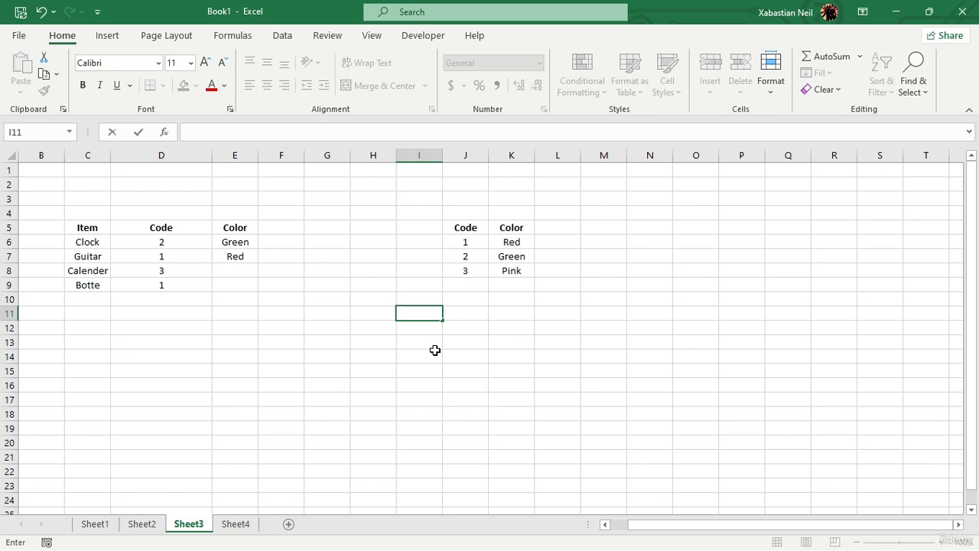
key("Escape")
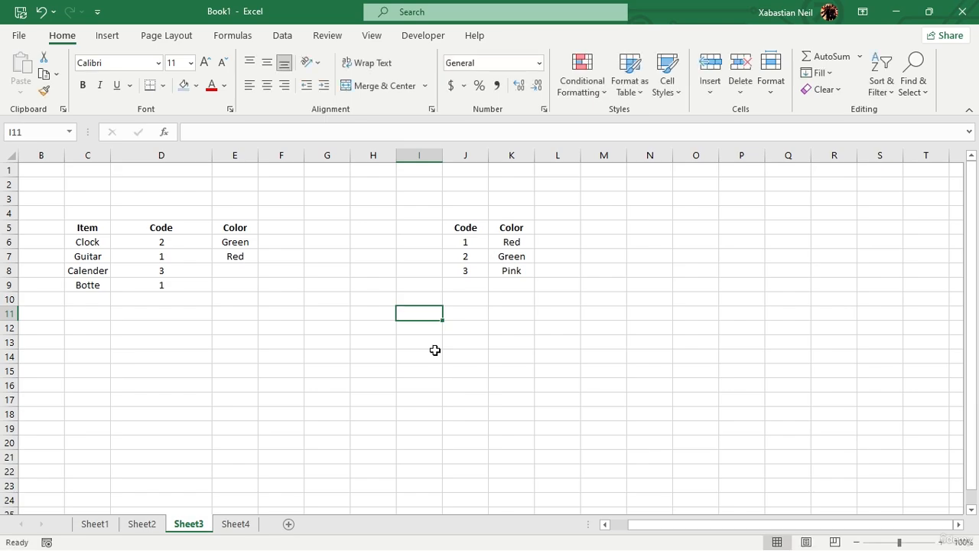
View Sheet2, switch to Sheet4, and move the active cell to B20.
left_click(144, 525)
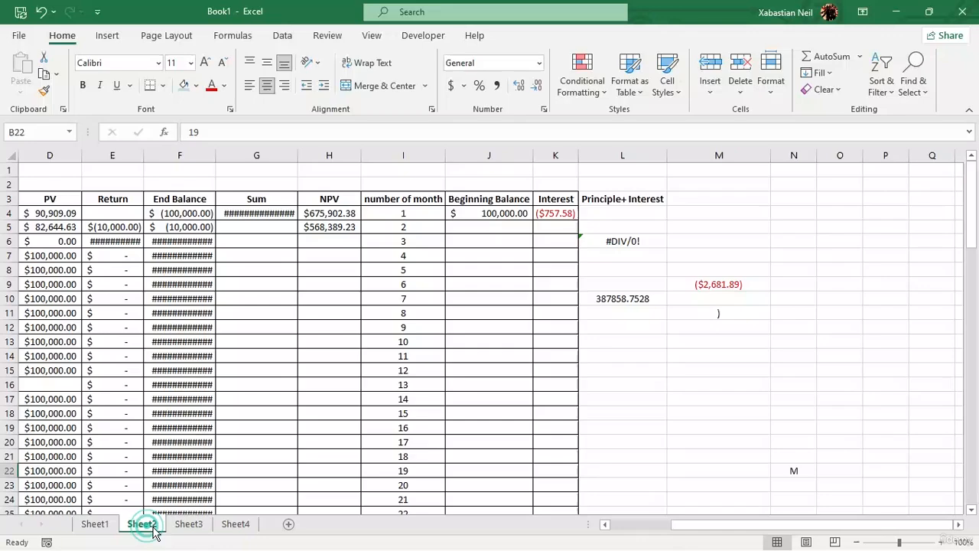
left_click(237, 524)
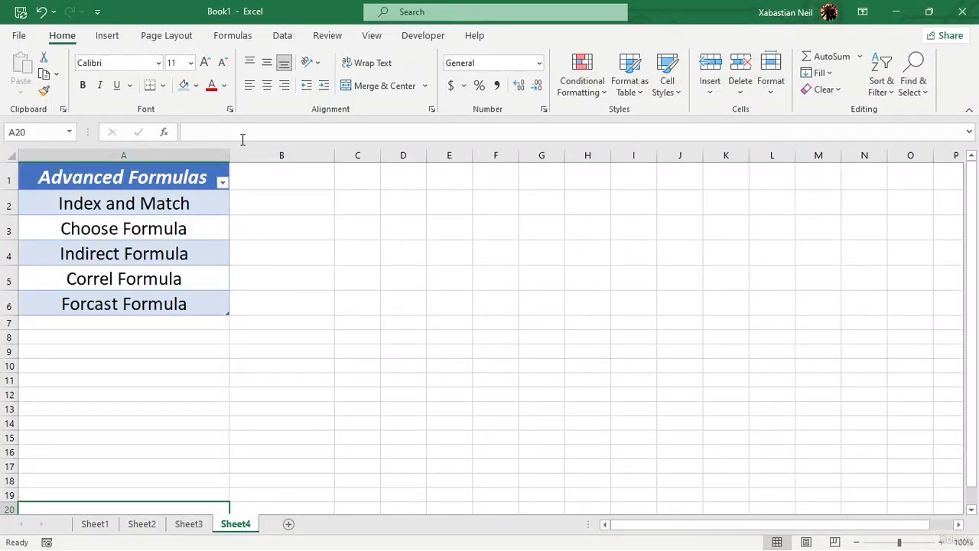
key("Right")
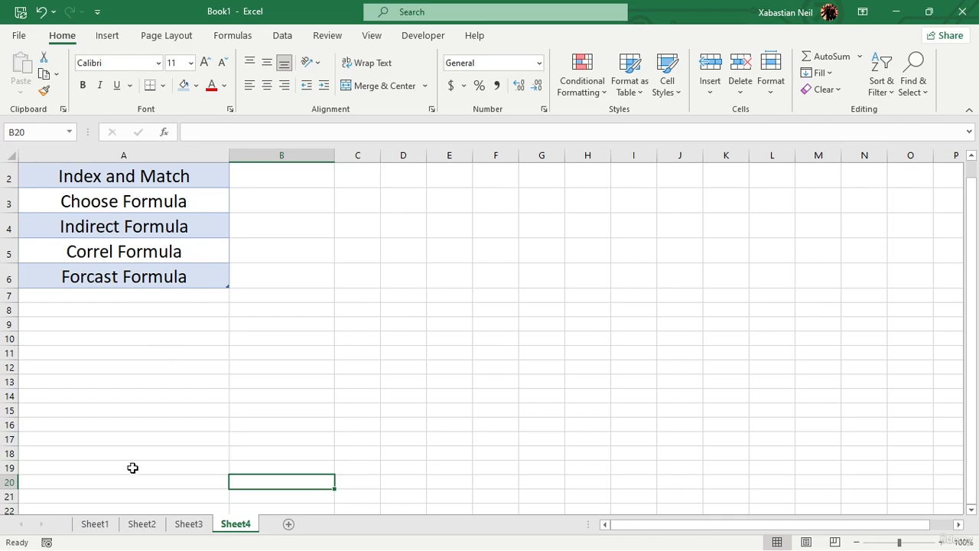